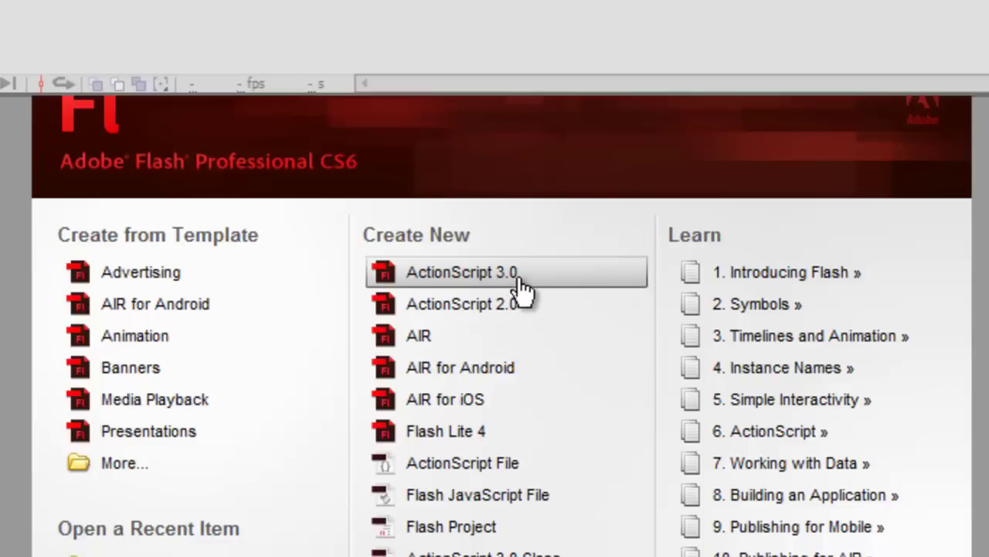
Create a new ActionScript 3.0 document and activate the Brush tool
click(432, 274)
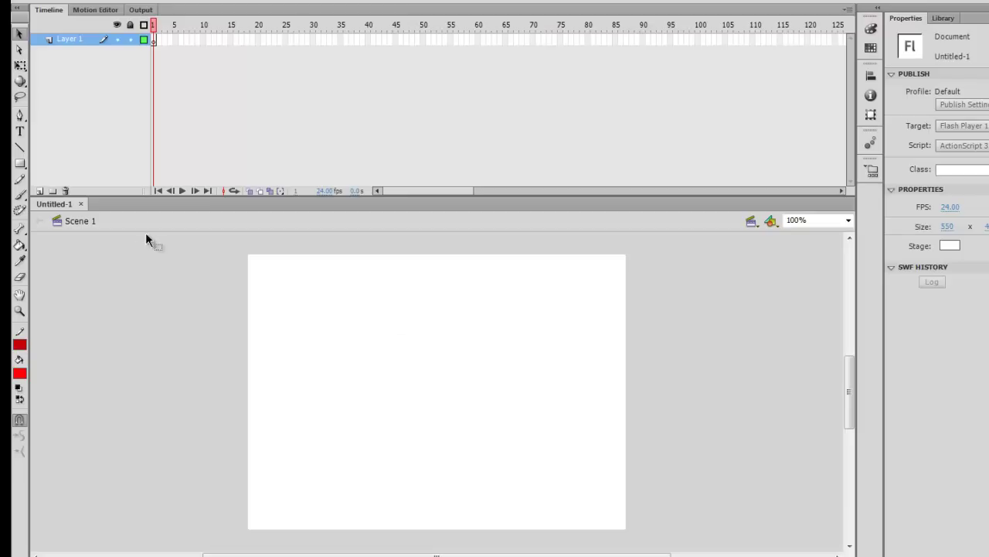
click(20, 194)
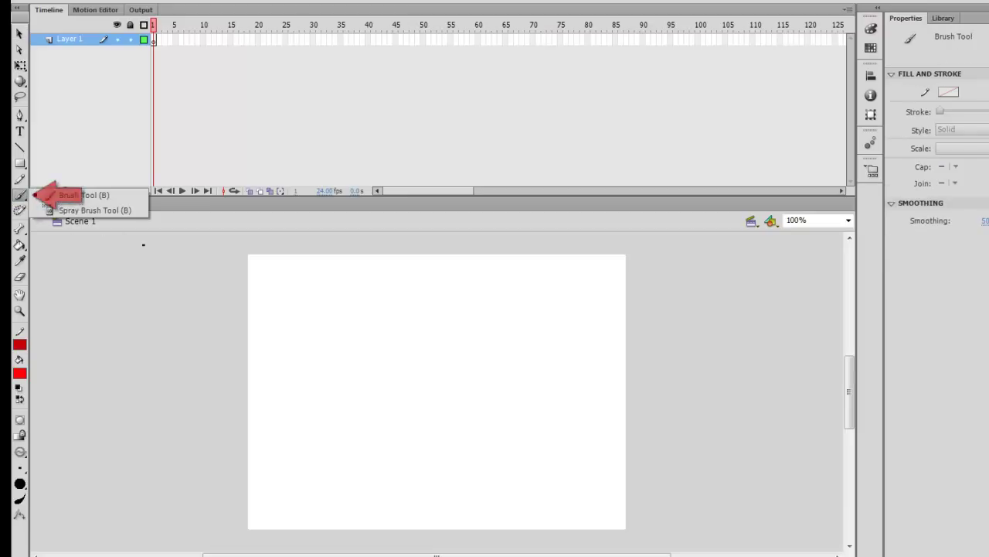
key(b)
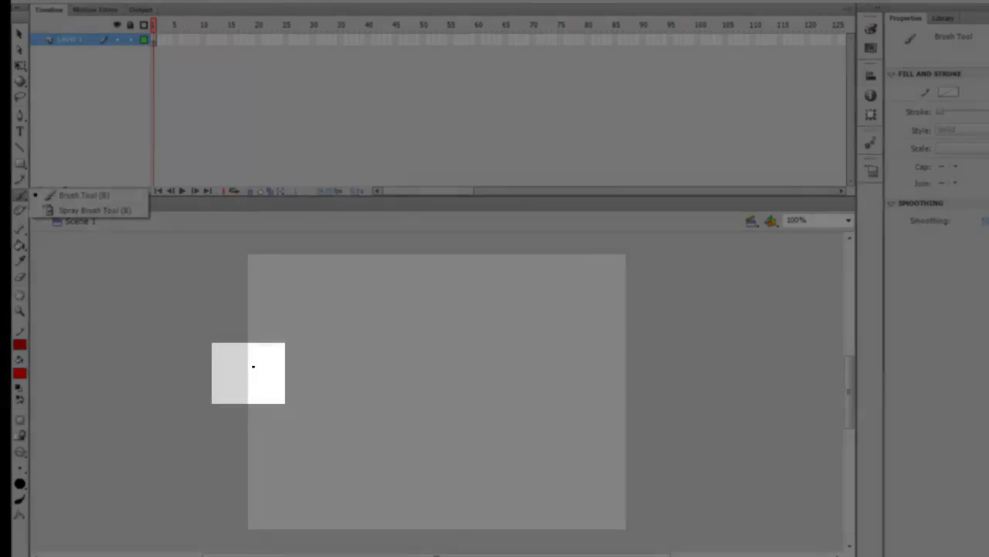
click(252, 367)
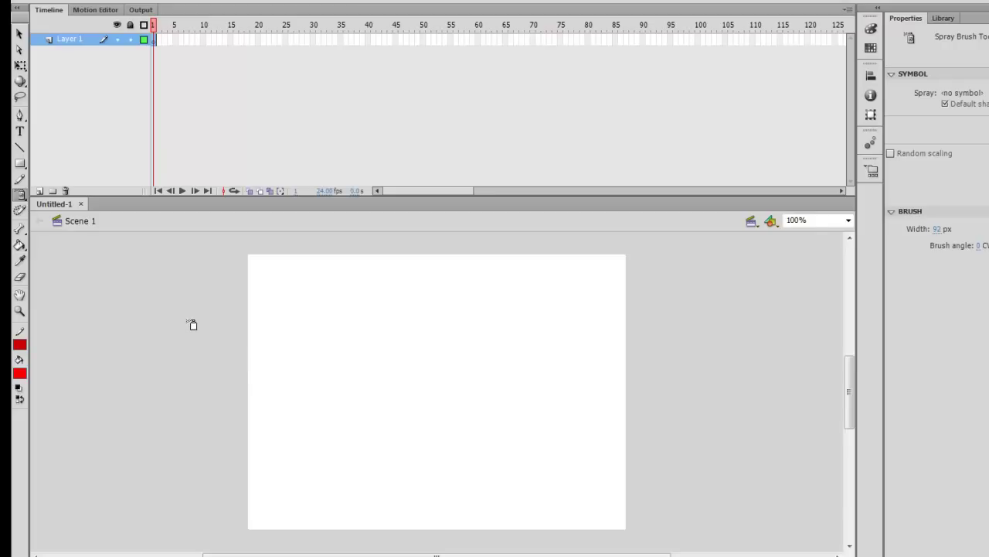
key(b)
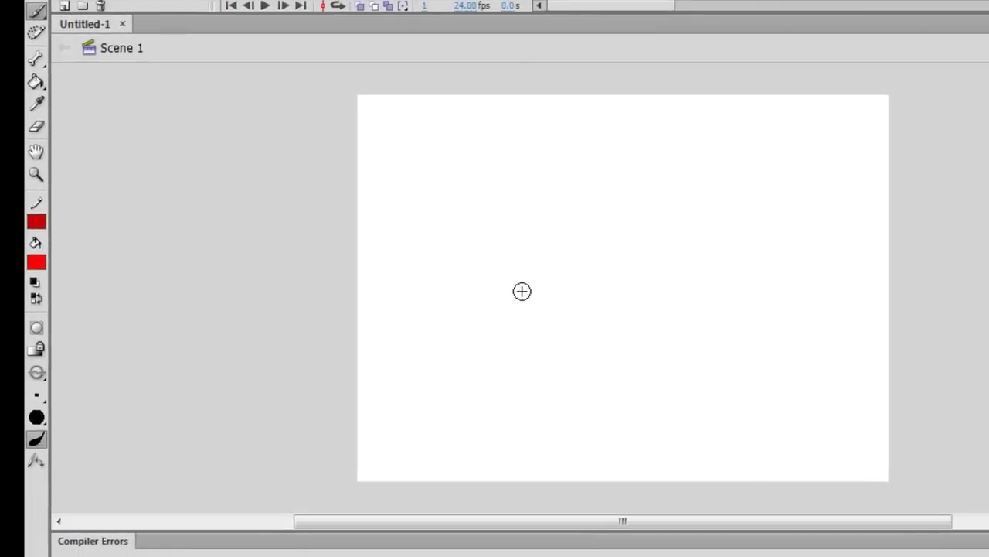
Set the fill colour to black and brush a large round head outline in the middle of the stage
click(36, 263)
click(42, 295)
mouse_move(656, 199)
mouse_down()
mouse_move(479, 292)
mouse_move(643, 410)
mouse_move(700, 229)
mouse_move(622, 180)
mouse_up()
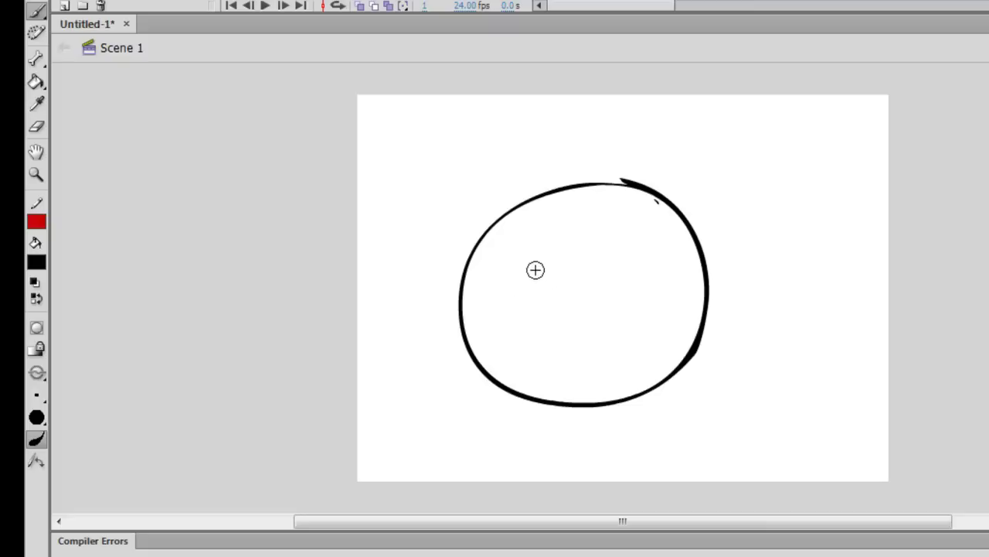
Brush two oval eyes inside the head and a wide grinning mouth with upper and lower rows of teeth
mouse_move(500, 292)
mouse_down()
mouse_move(538, 269)
mouse_move(517, 245)
mouse_up()
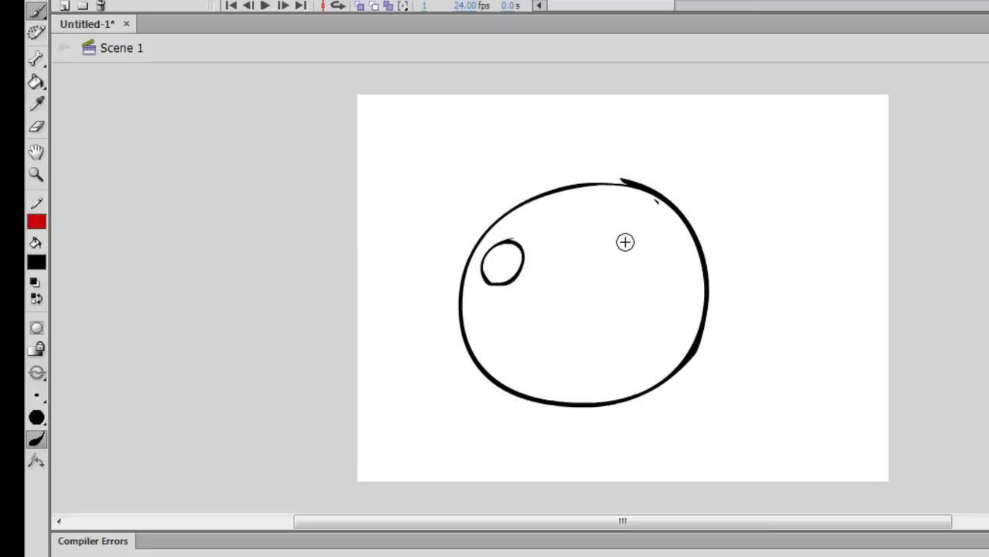
mouse_move(657, 236)
mouse_down()
mouse_move(675, 286)
mouse_move(647, 265)
mouse_move(665, 237)
mouse_up()
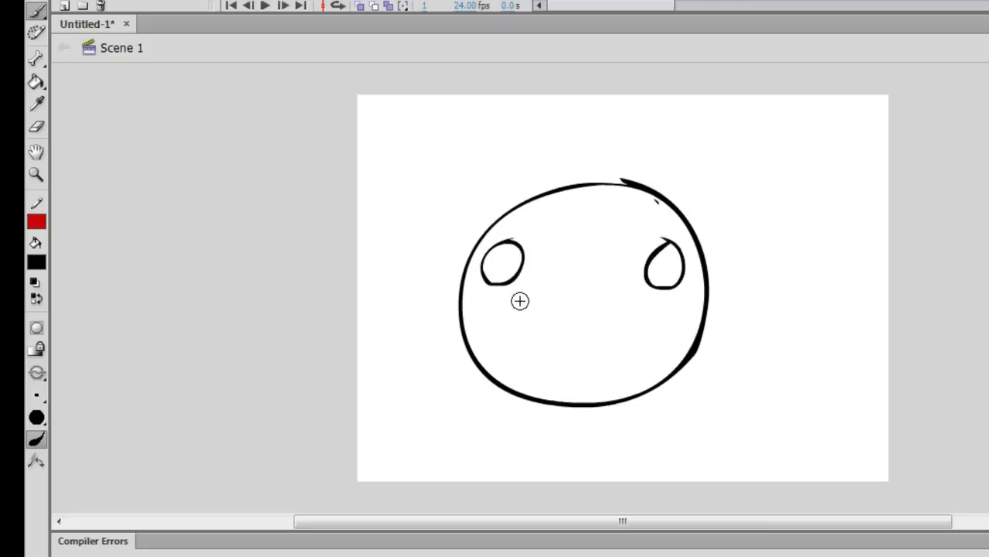
mouse_move(498, 309)
mouse_down()
mouse_move(600, 310)
mouse_move(681, 299)
mouse_move(664, 341)
mouse_move(631, 382)
mouse_move(558, 378)
mouse_move(496, 328)
mouse_move(488, 301)
mouse_move(503, 306)
mouse_move(513, 335)
mouse_move(641, 333)
mouse_move(654, 309)
mouse_up()
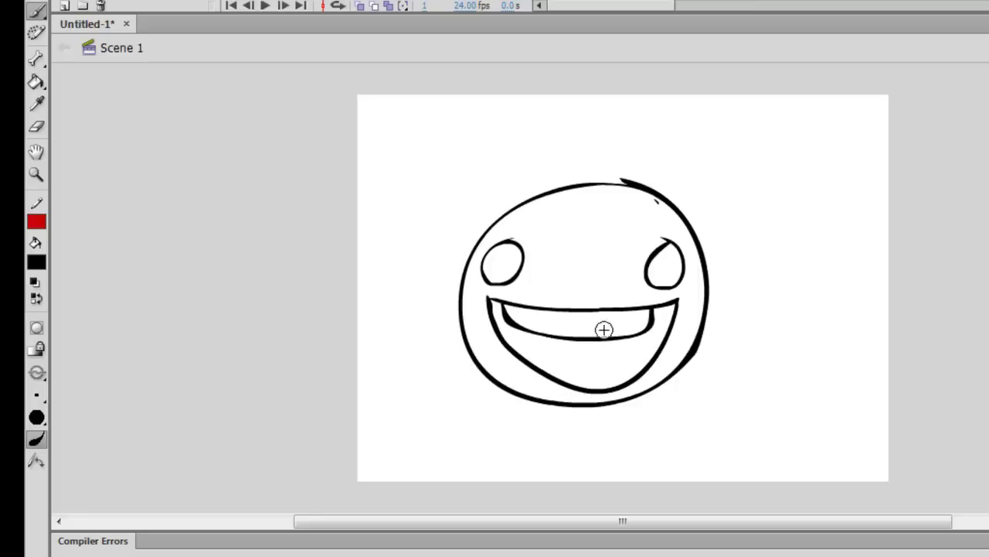
mouse_move(517, 360)
mouse_down()
mouse_move(535, 343)
mouse_move(590, 380)
mouse_move(640, 349)
mouse_move(651, 360)
mouse_up()
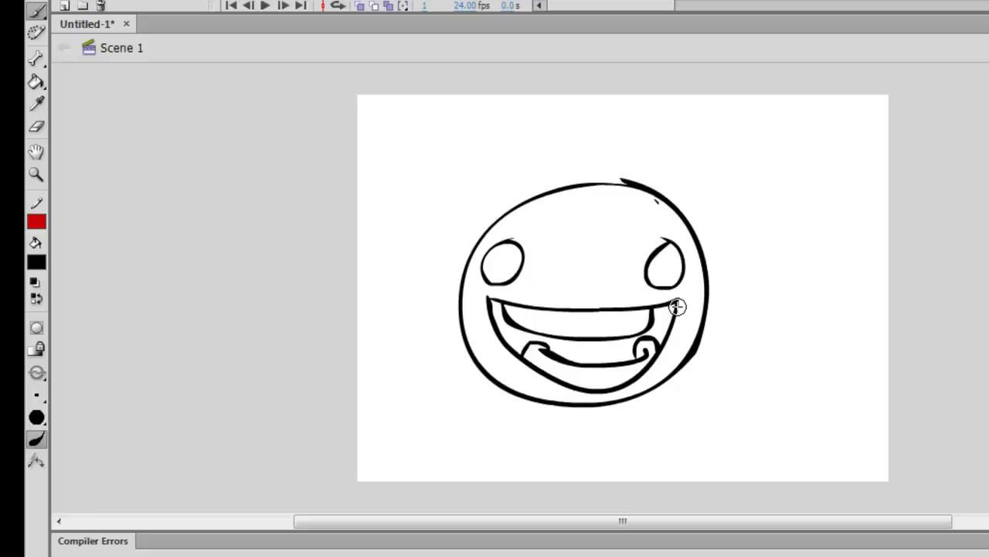
Brush pupils, eyebrows and eyelid lines onto both eyes
mouse_move(499, 255)
mouse_down()
mouse_move(495, 249)
mouse_move(506, 263)
mouse_up()
drag(685, 266, 670, 276)
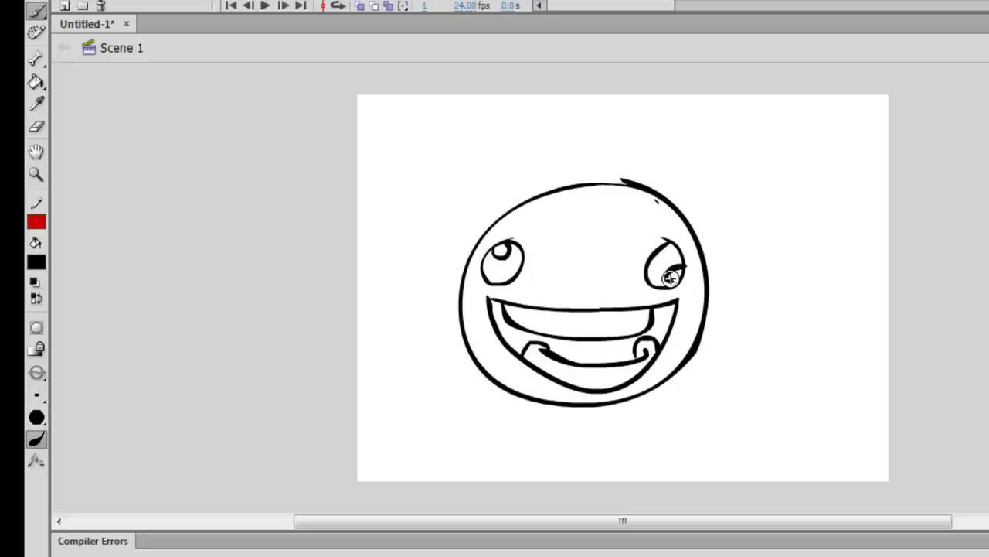
drag(625, 218, 683, 238)
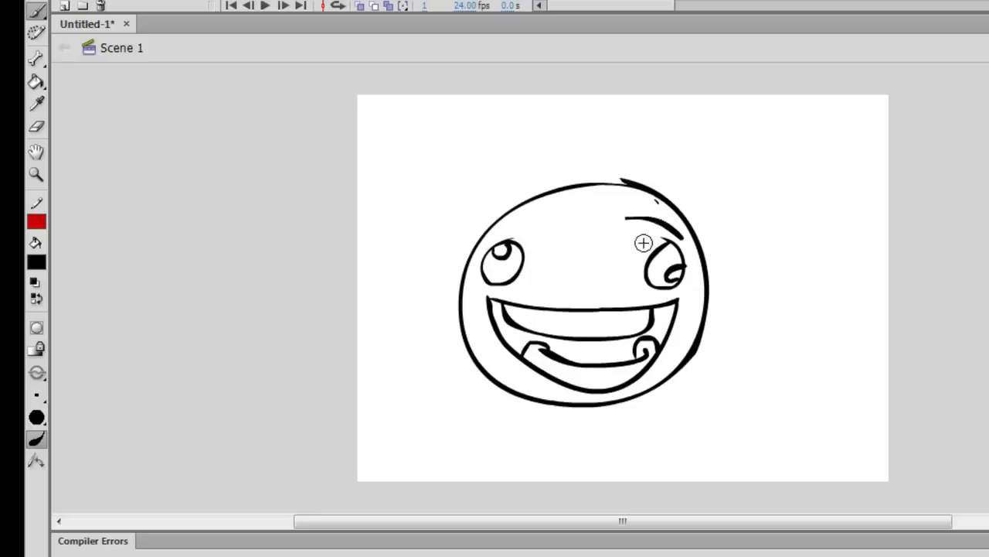
drag(481, 240, 558, 217)
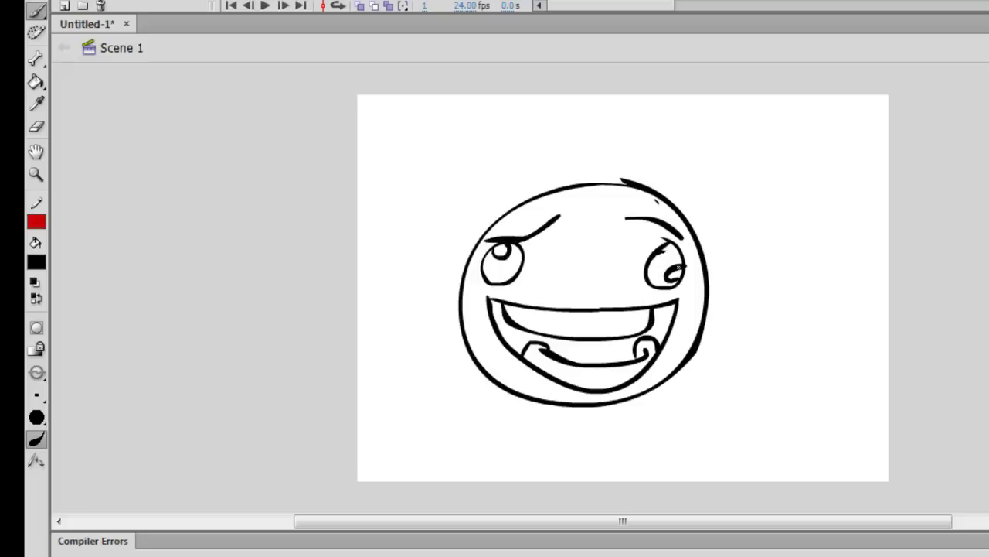
drag(479, 269, 521, 271)
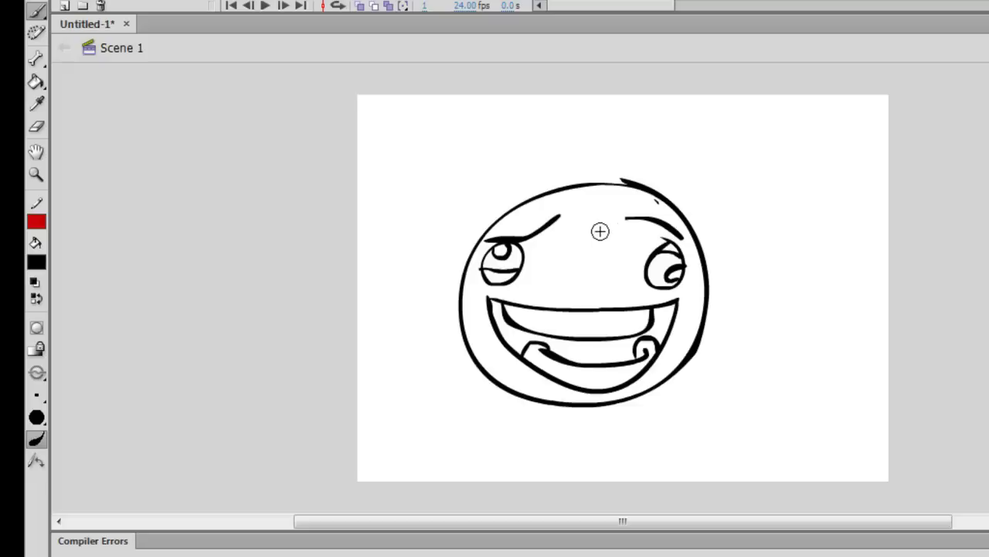
Switch to the Eraser, cycle through its sizes and choose the smallest square shape
click(39, 127)
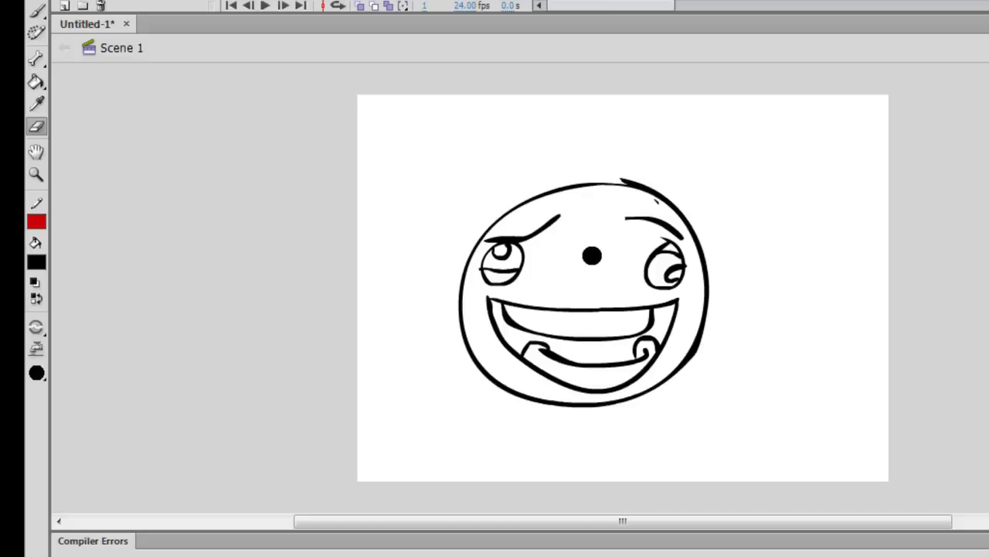
key(bracketleft)
key(bracketleft)
key(bracketleft)
key(bracketleft)
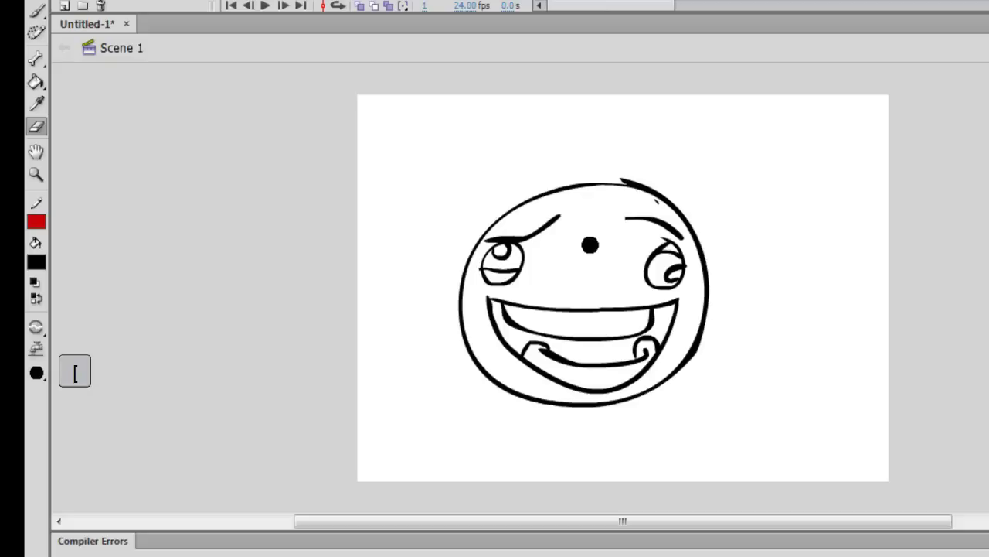
key(bracketright)
key(bracketleft)
key(bracketleft)
key(bracketright)
key(bracketright)
key(bracketright)
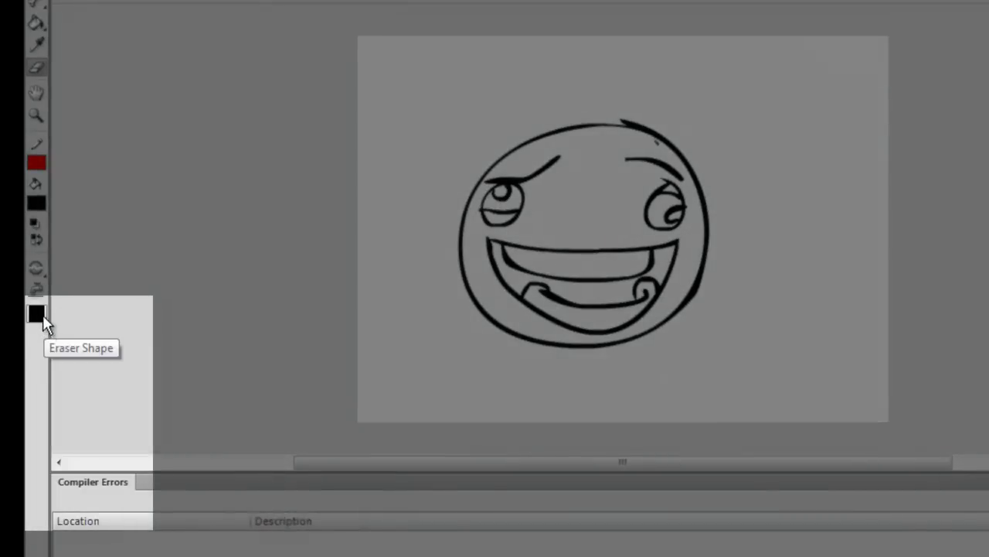
click(37, 313)
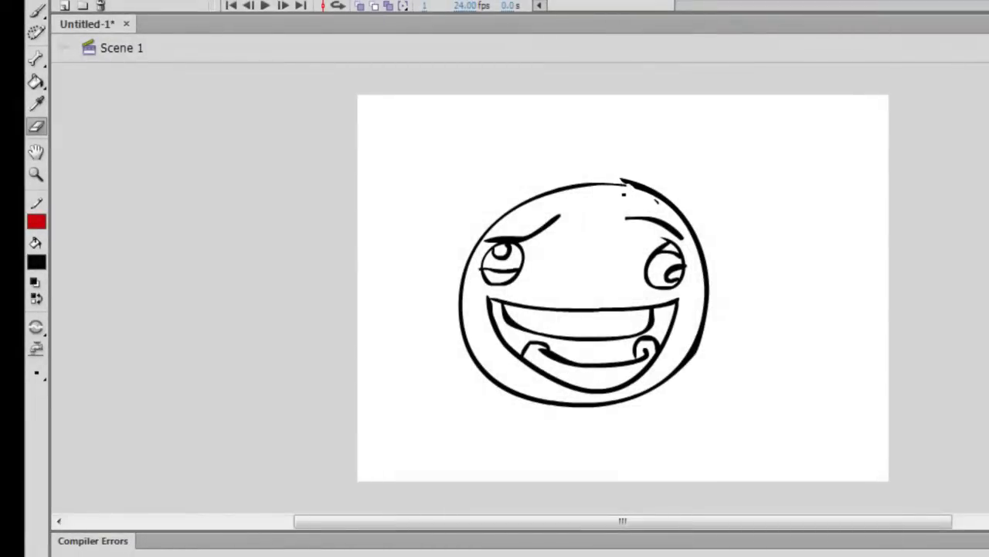
Examine in close-up the top of the head outline, where the ends of the stroke meet
key(ctrl+=)
key(ctrl+=)
key(ctrl+=)
key(ctrl+=)
mouse_move(751, 170)
mouse_down()
mouse_move(744, 366)
mouse_move(716, 546)
mouse_move(817, 279)
mouse_move(960, 371)
mouse_move(959, 446)
mouse_move(904, 440)
mouse_move(777, 322)
mouse_up()
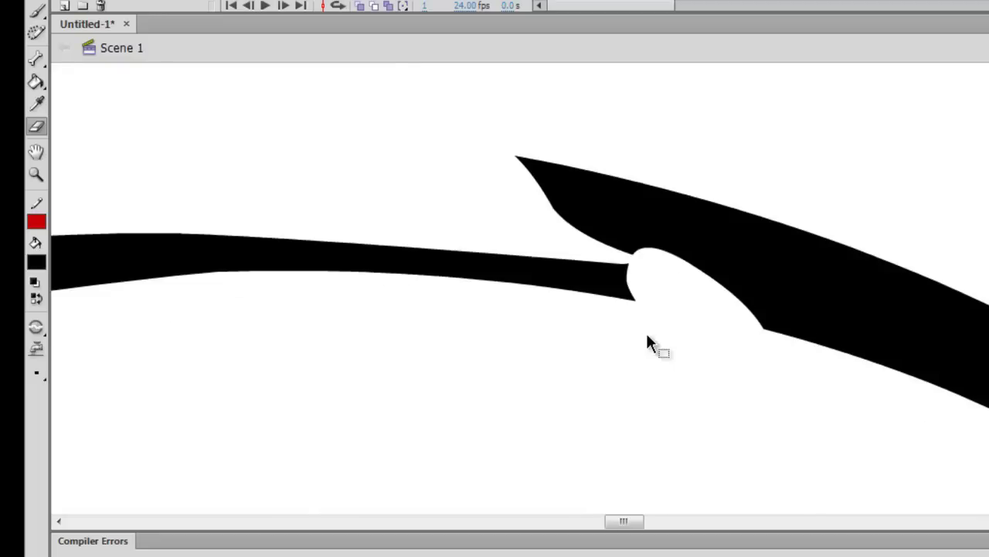
key(ctrl+minus)
key(ctrl+minus)
drag(794, 304, 837, 79)
key(ctrl+minus)
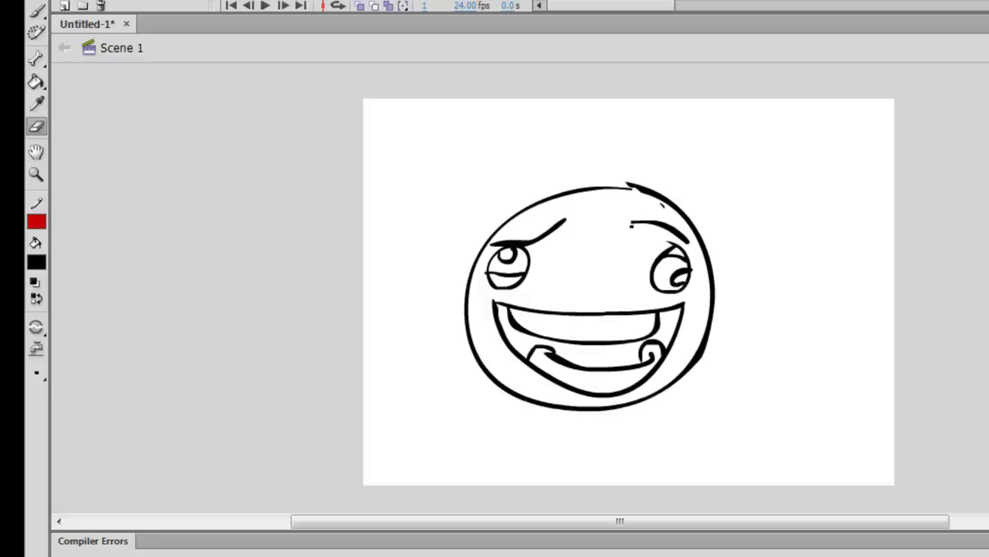
Examine in close-up the area of the face between the eye and the mouth
key(ctrl+equal)
key(ctrl+equal)
key(ctrl+equal)
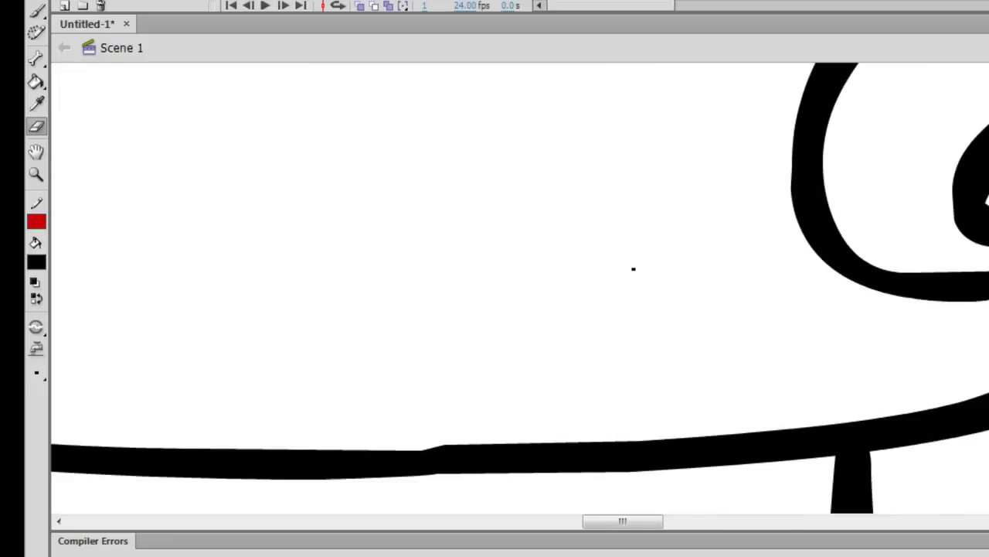
key(ctrl+minus)
key(ctrl+minus)
key(ctrl+minus)
key(ctrl+minus)
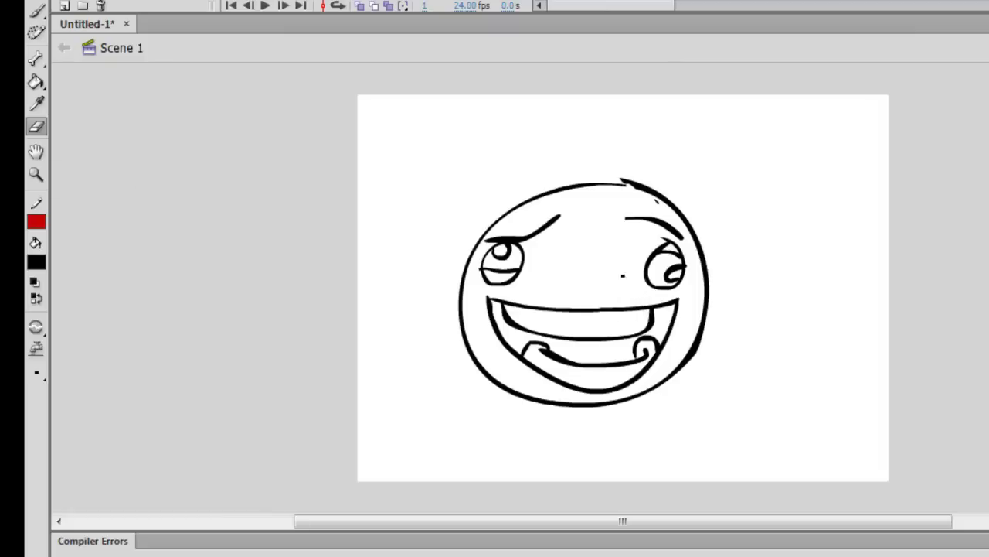
key(space)
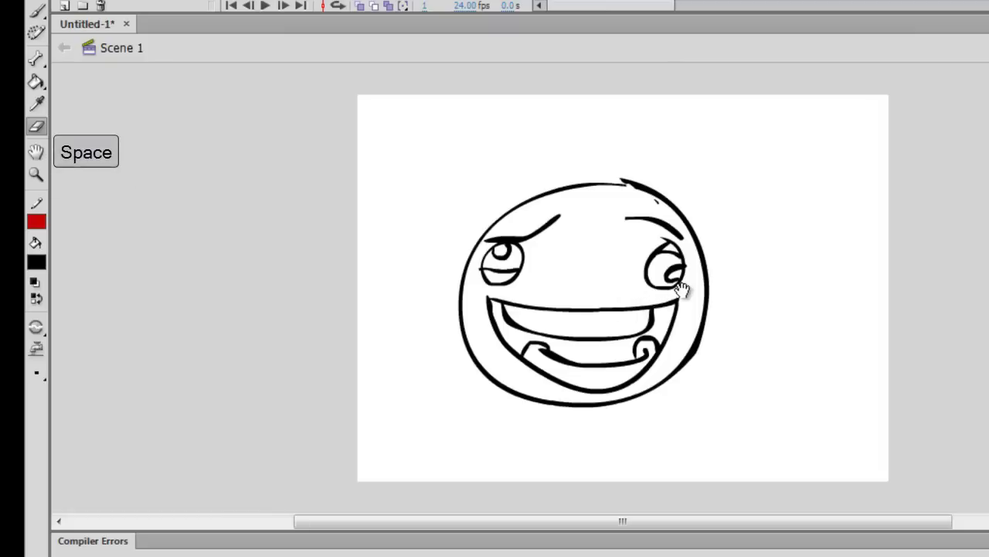
drag(680, 283, 687, 404)
mouse_move(595, 241)
mouse_down()
mouse_move(752, 281)
mouse_move(686, 252)
mouse_up()
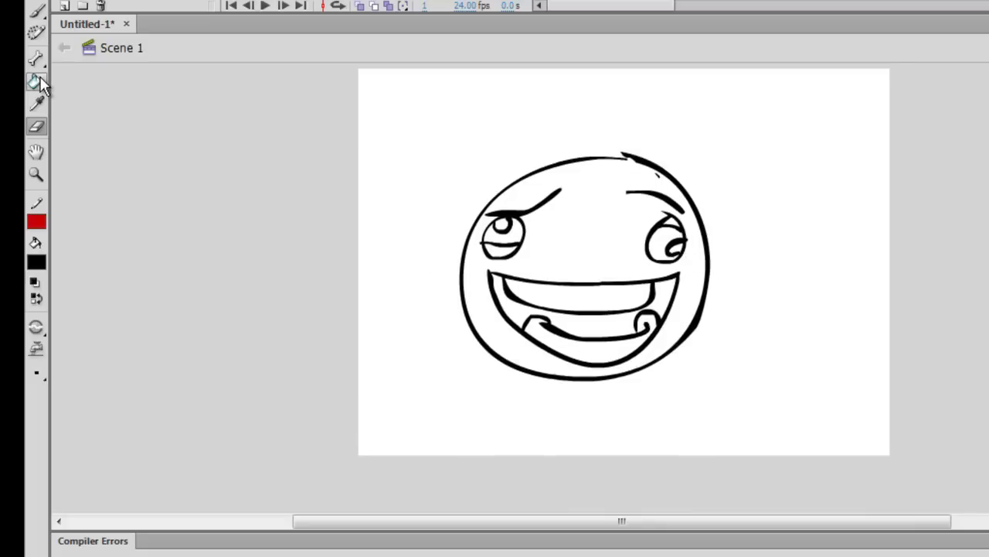
Fill the inside of the mouth between the teeth with dark red using the Paint Bucket
key(k)
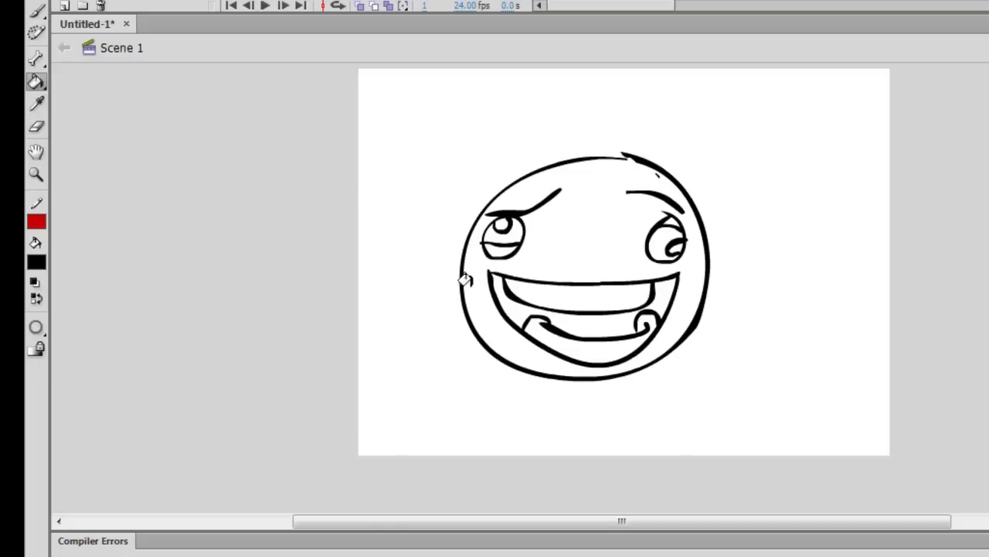
click(38, 263)
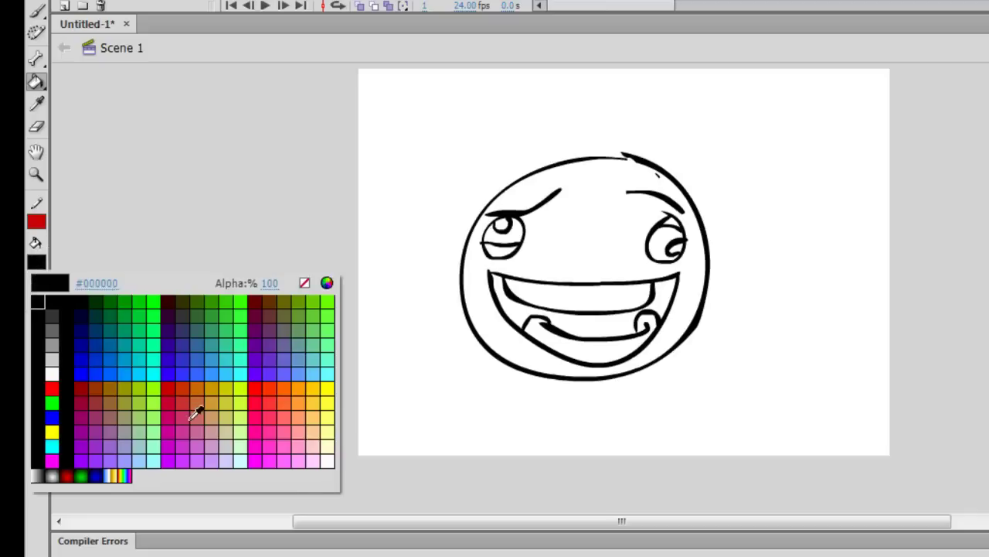
click(87, 378)
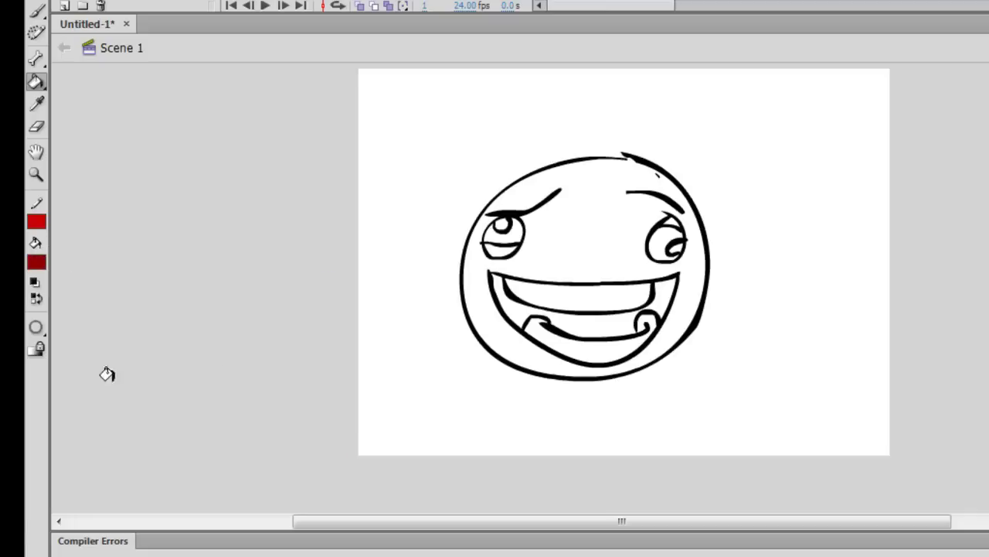
click(583, 321)
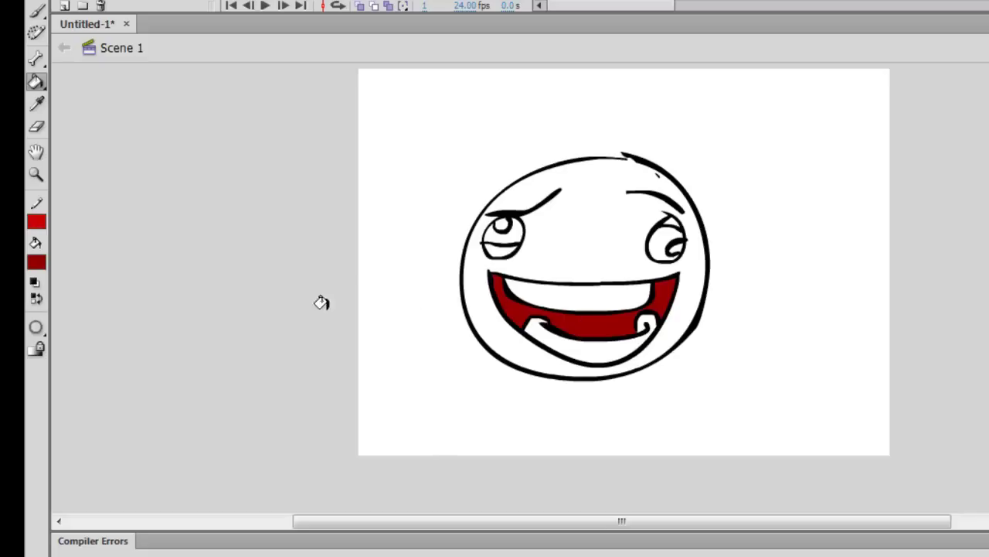
Fill both eyeballs and the upper and lower teeth with pale yellow
click(38, 259)
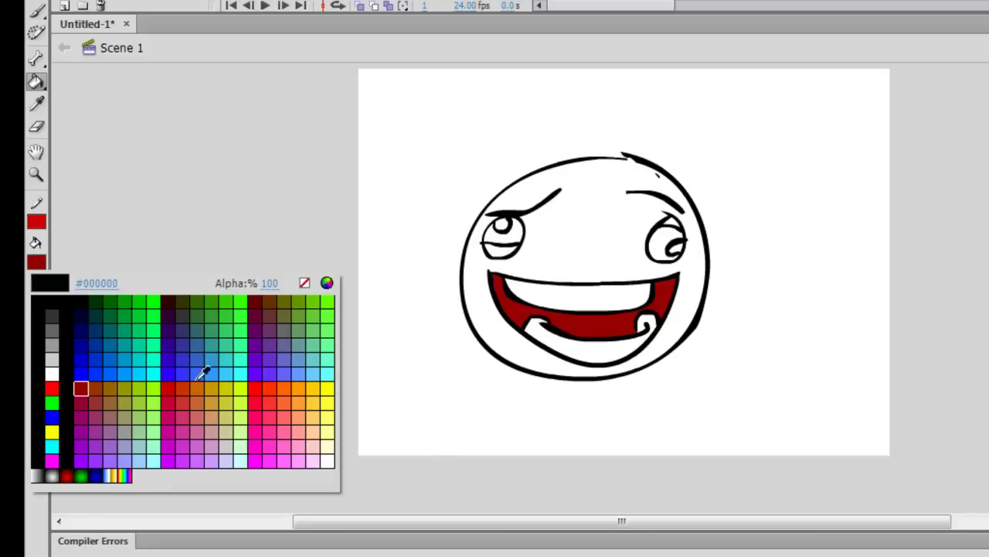
click(332, 439)
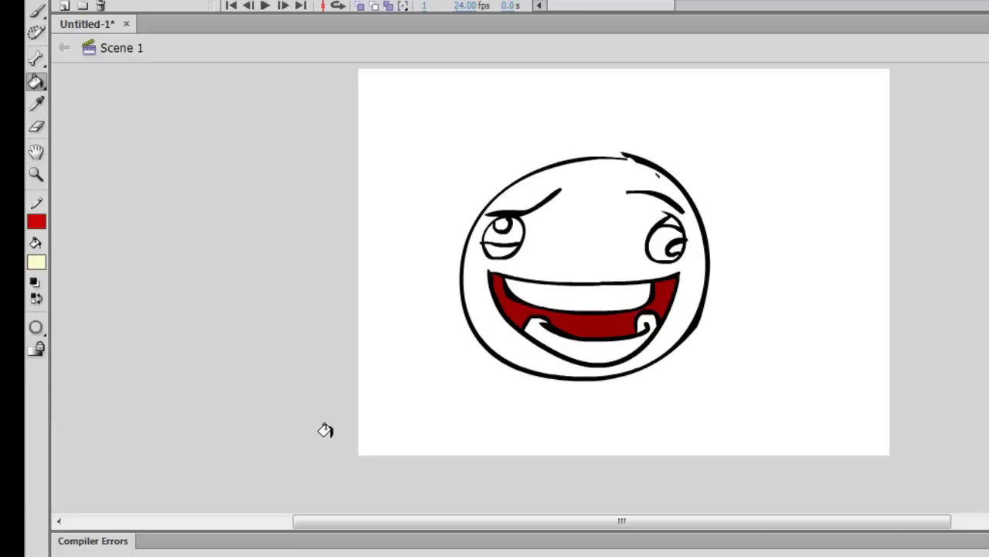
click(497, 231)
click(652, 229)
click(577, 334)
click(578, 306)
Fill the lower lid of one eye and the upper lid of the other with #999966
click(39, 263)
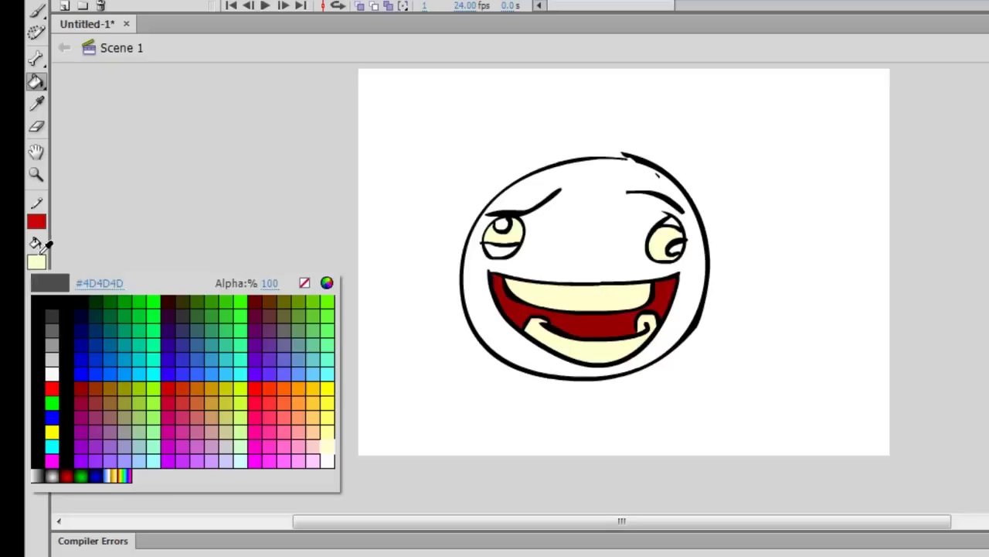
click(117, 415)
click(492, 241)
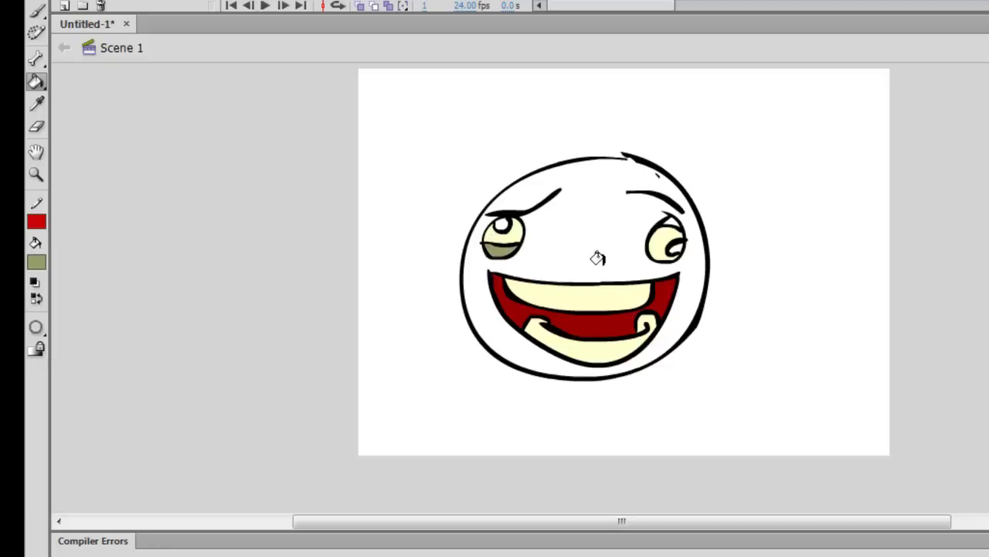
click(659, 231)
Choose an olive fill colour and examine the upper part of the face outline in close-up
click(40, 264)
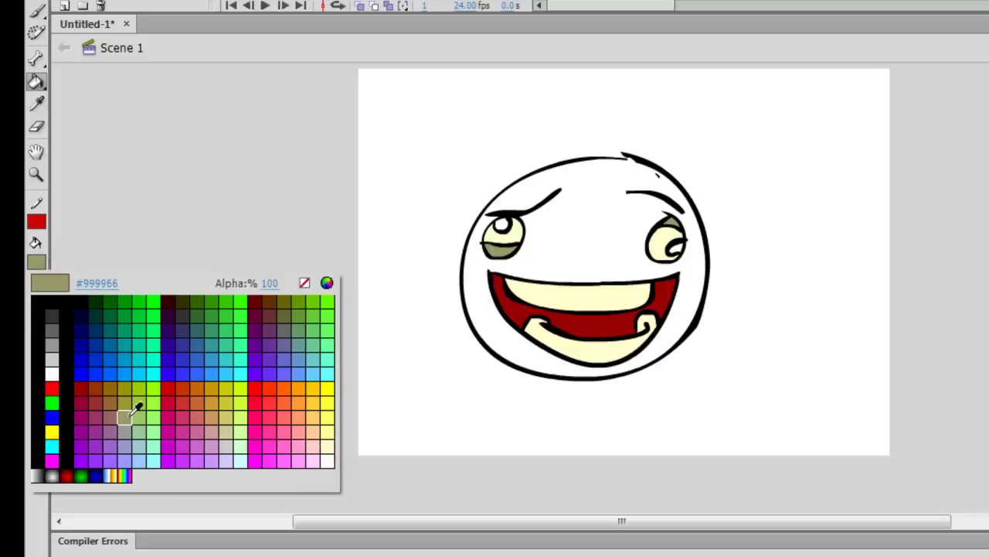
click(132, 399)
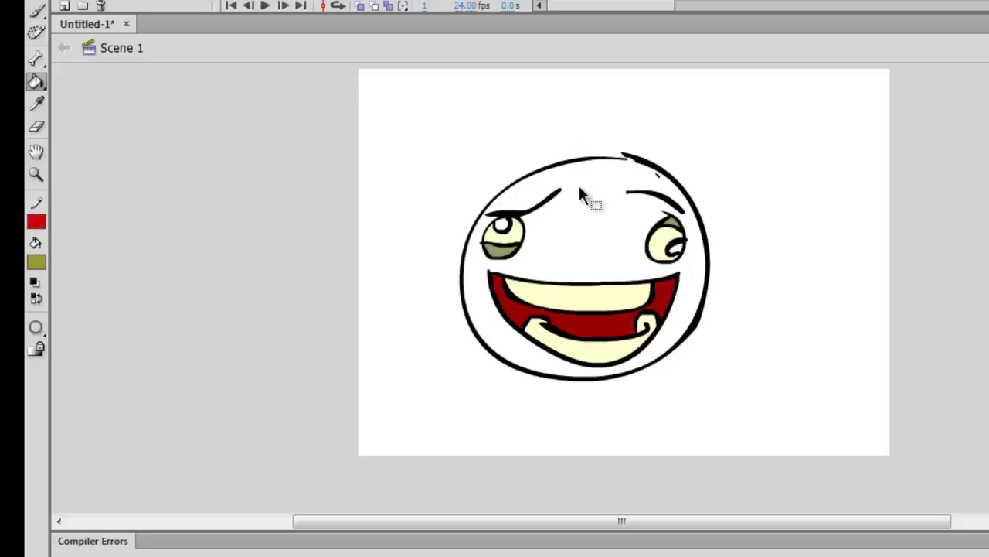
scroll(578, 183, up, 5)
drag(709, 177, 763, 366)
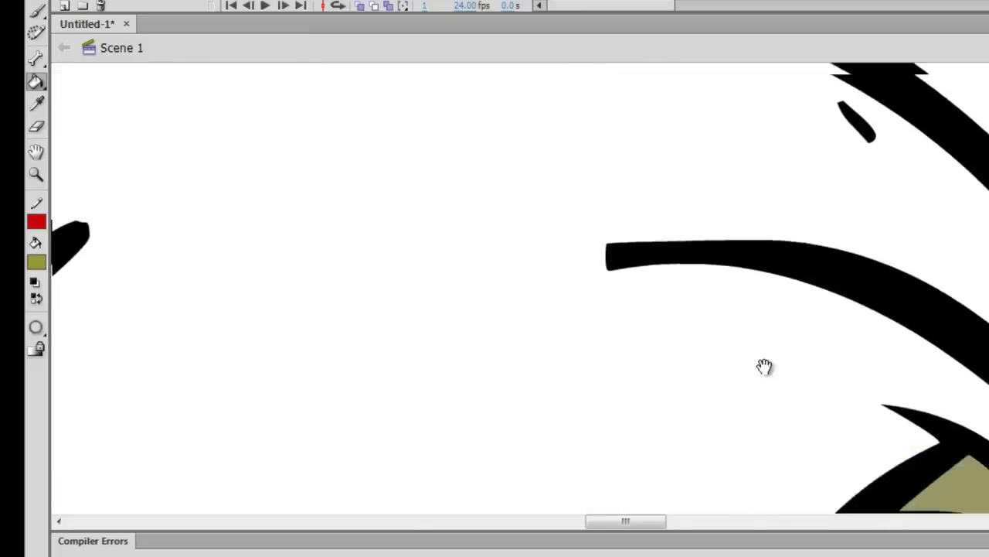
drag(743, 150, 812, 386)
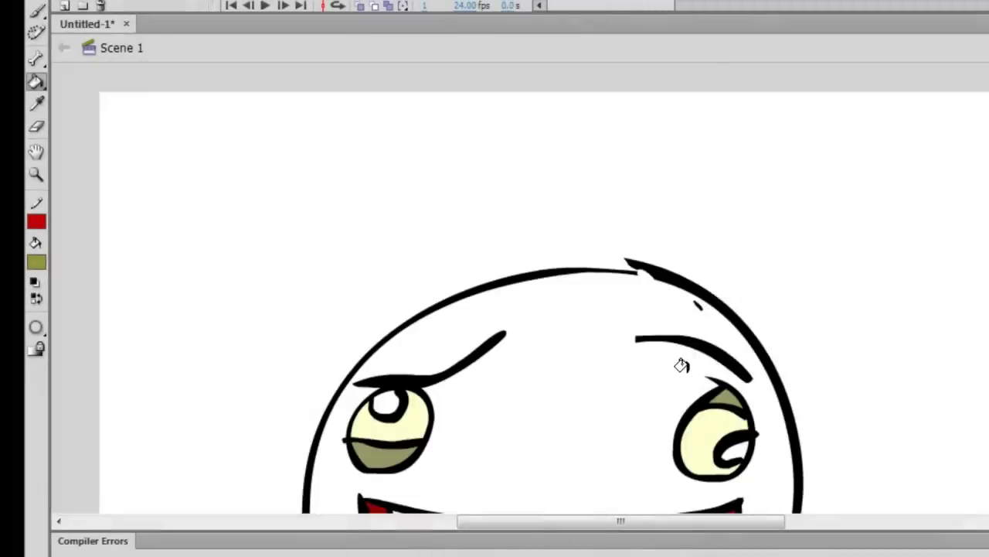
drag(680, 364, 740, 182)
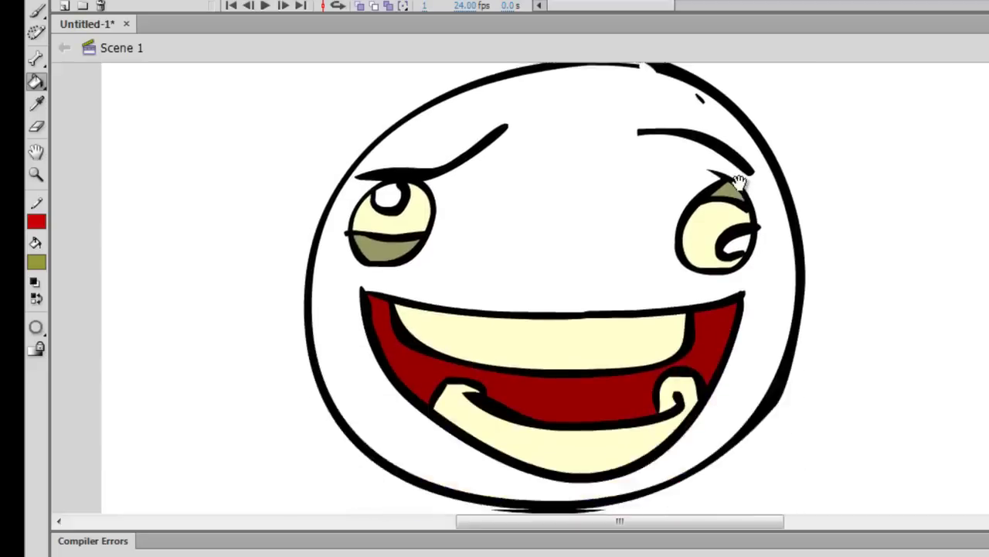
scroll(656, 276, down, 3)
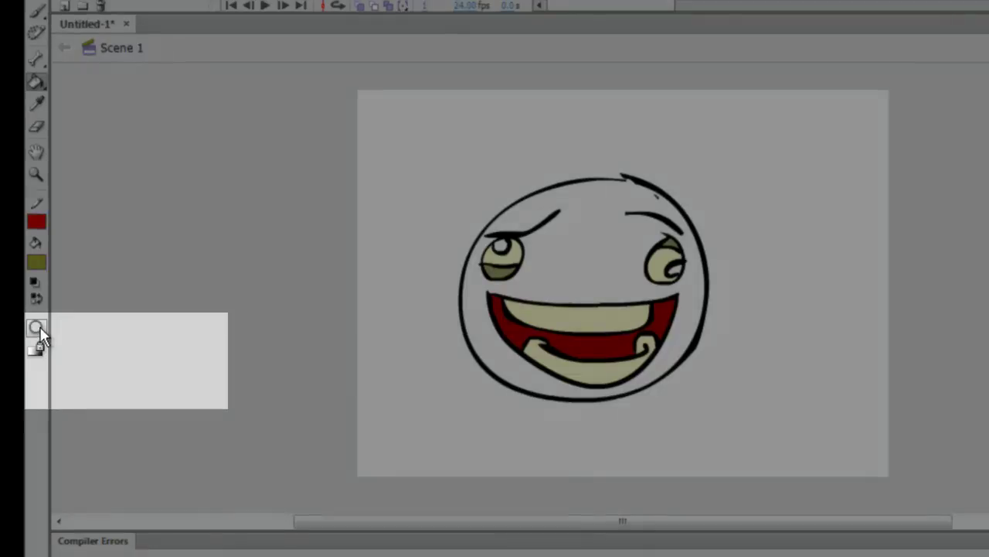
Fill the face with #999966 using the Paint Bucket with the Close Small Gaps option
click(36, 327)
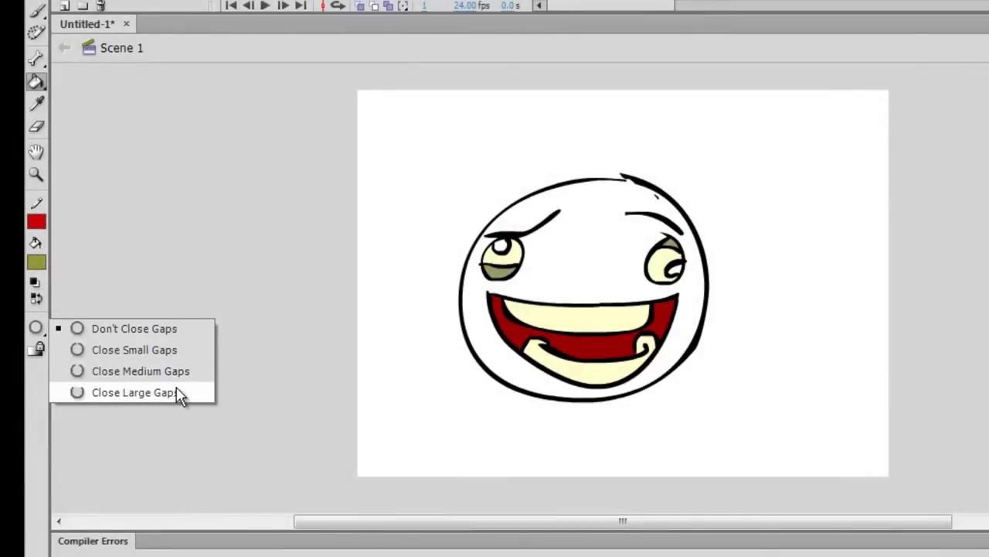
click(112, 353)
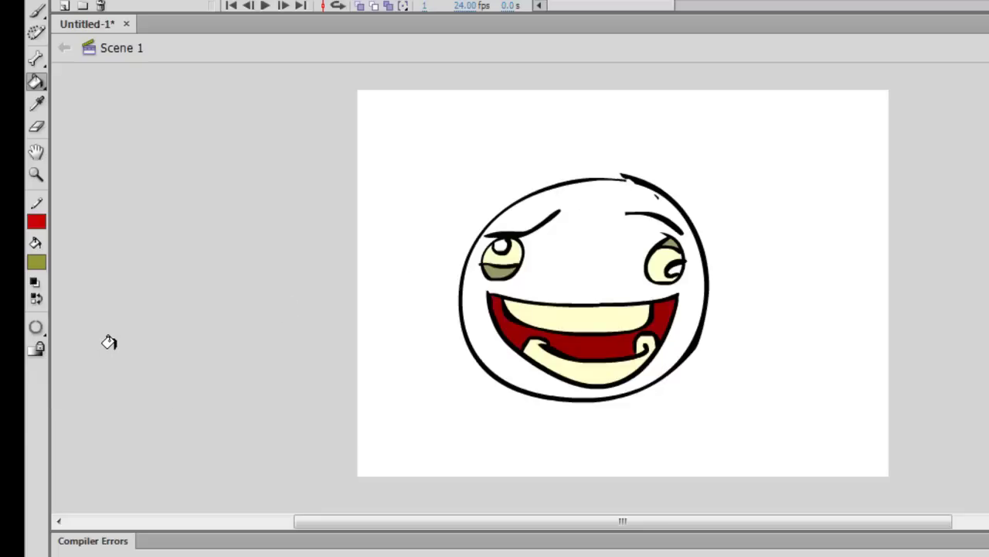
click(584, 242)
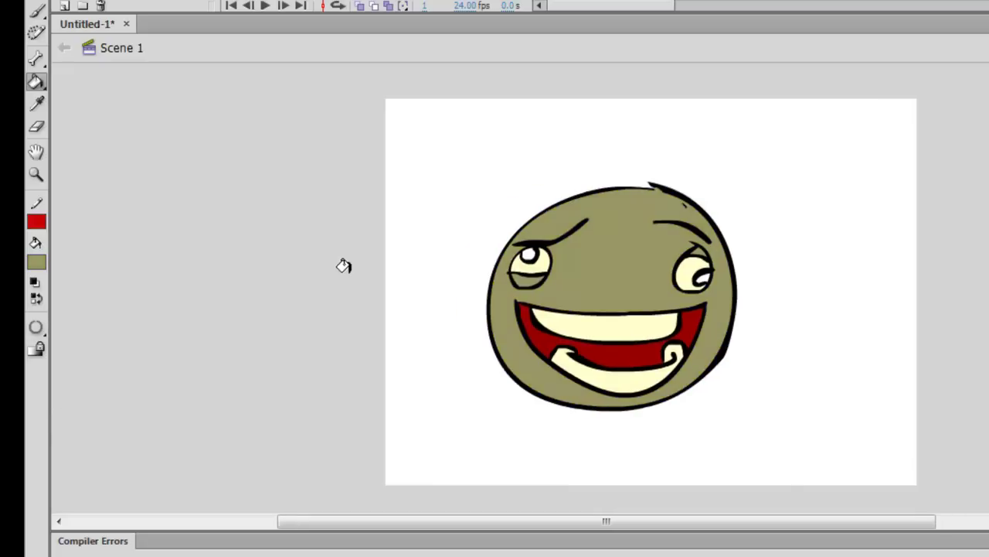
click(36, 327)
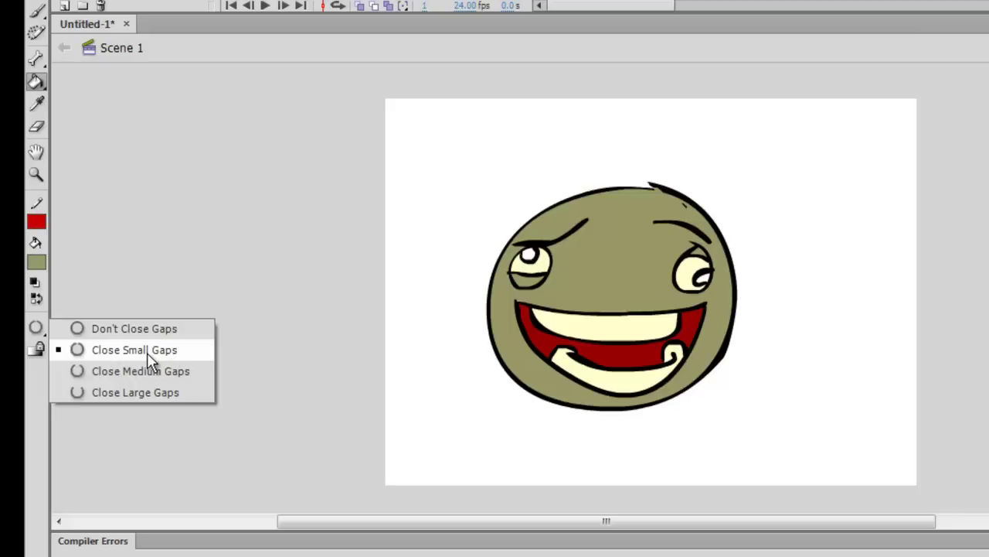
click(648, 224)
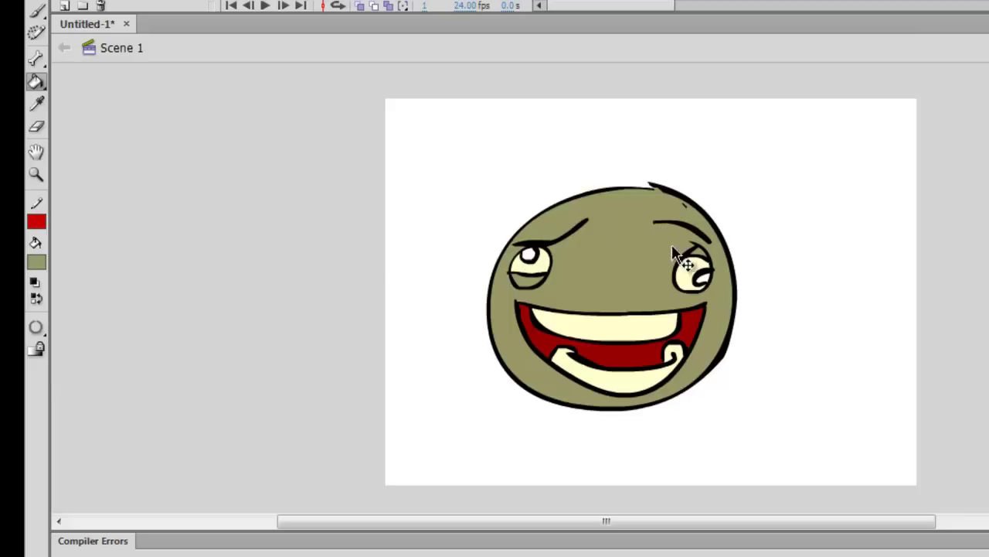
Inspect the gap at the top of the face outline and undo the face fill
scroll(673, 260, up, 2)
scroll(750, 146, up, 1)
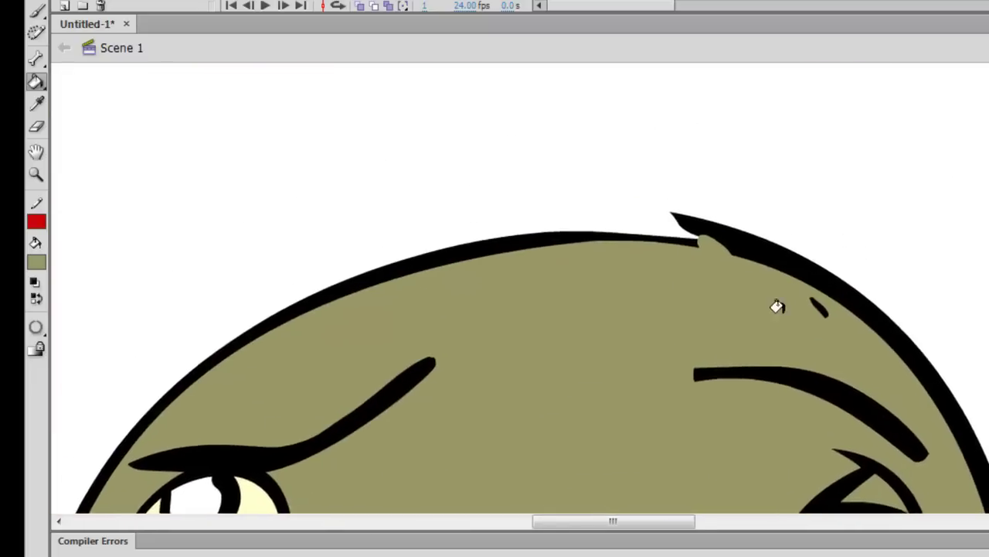
scroll(775, 307, up, 1)
key(ctrl+z)
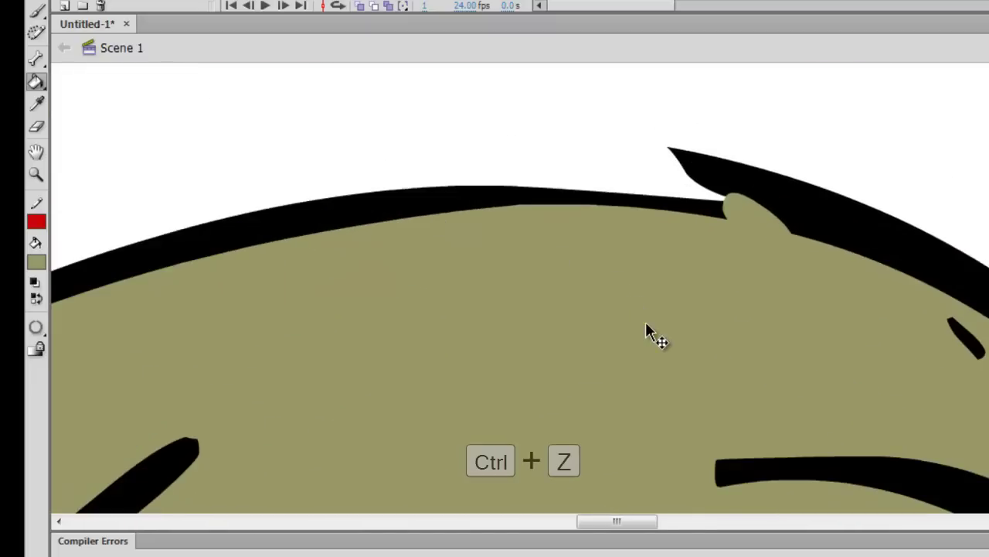
key(ctrl+z)
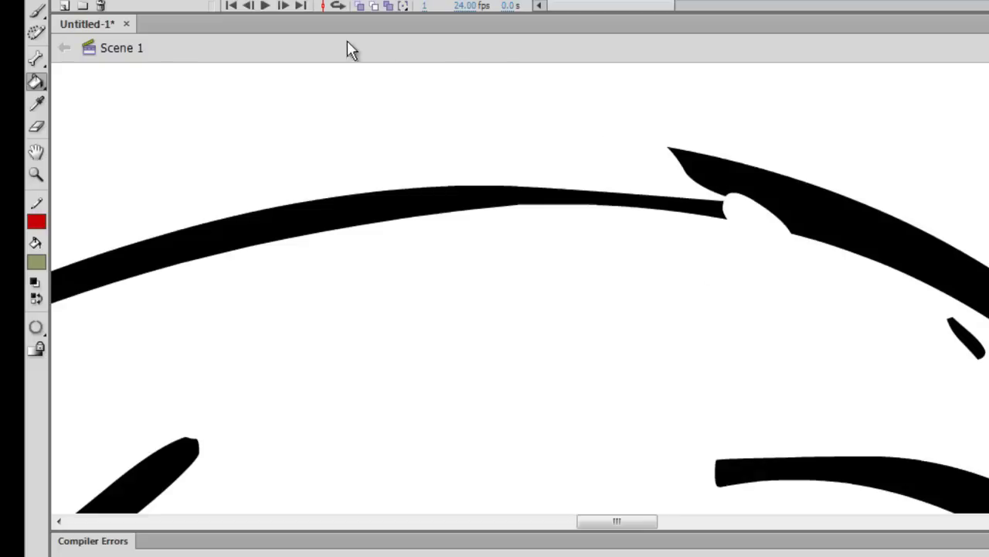
Bridge the gap at the top of the face outline with a small black Brush stroke
click(37, 9)
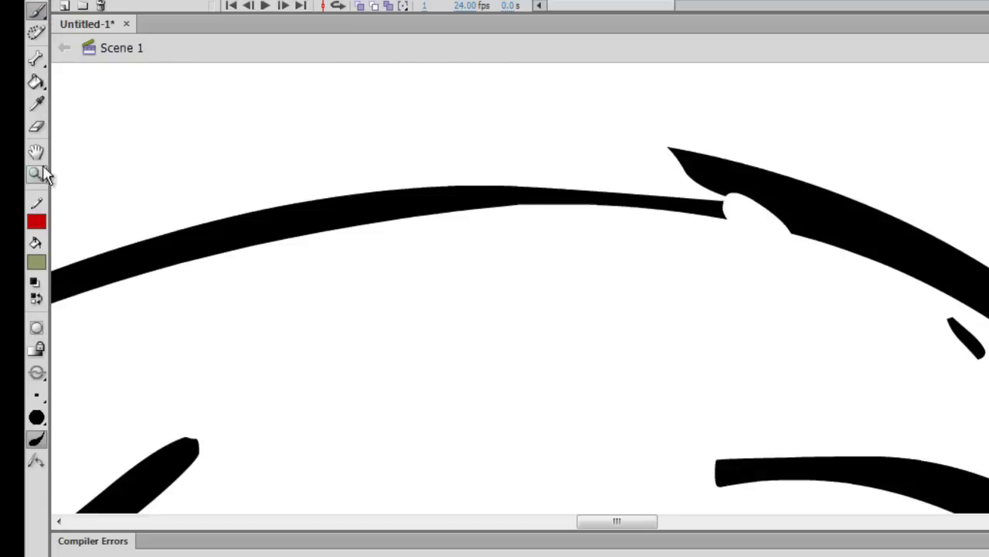
click(39, 259)
click(39, 302)
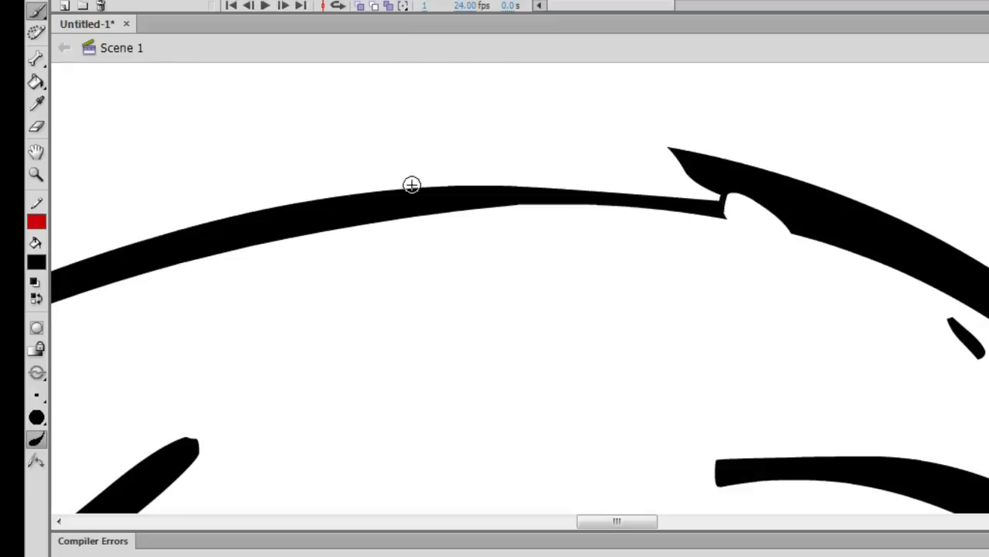
Fill the face with #999966 using the Paint Bucket set to Don't Close Gaps
key(k)
click(38, 262)
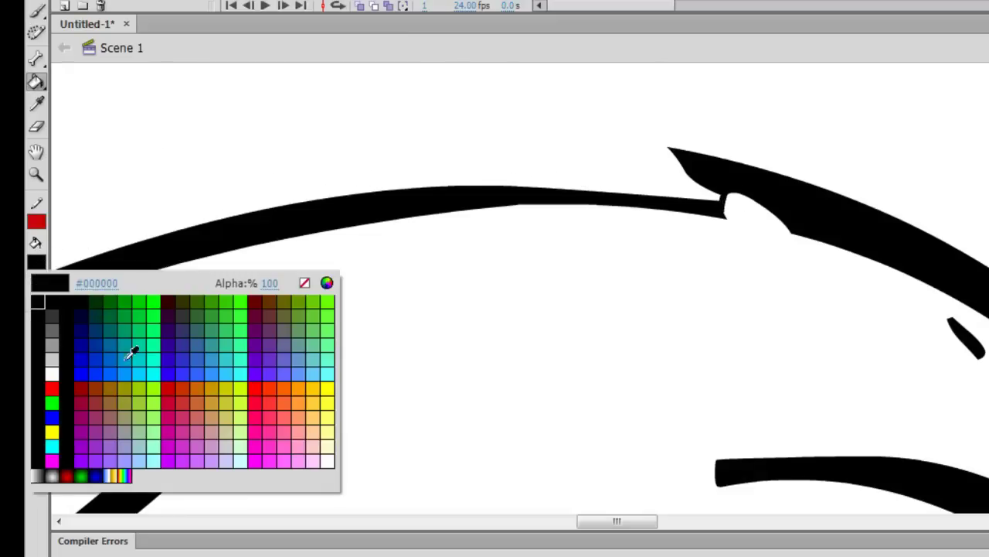
click(133, 412)
click(38, 328)
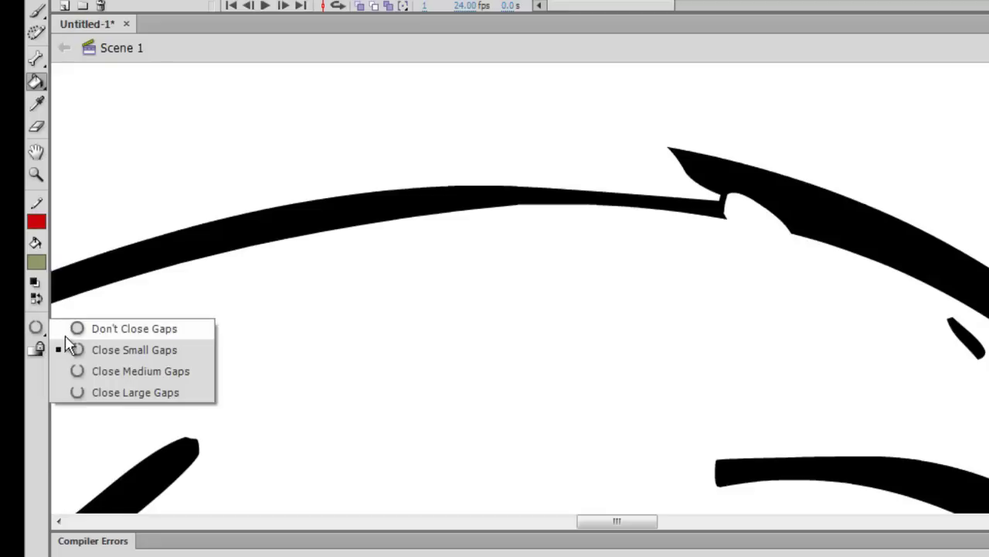
click(162, 329)
click(479, 309)
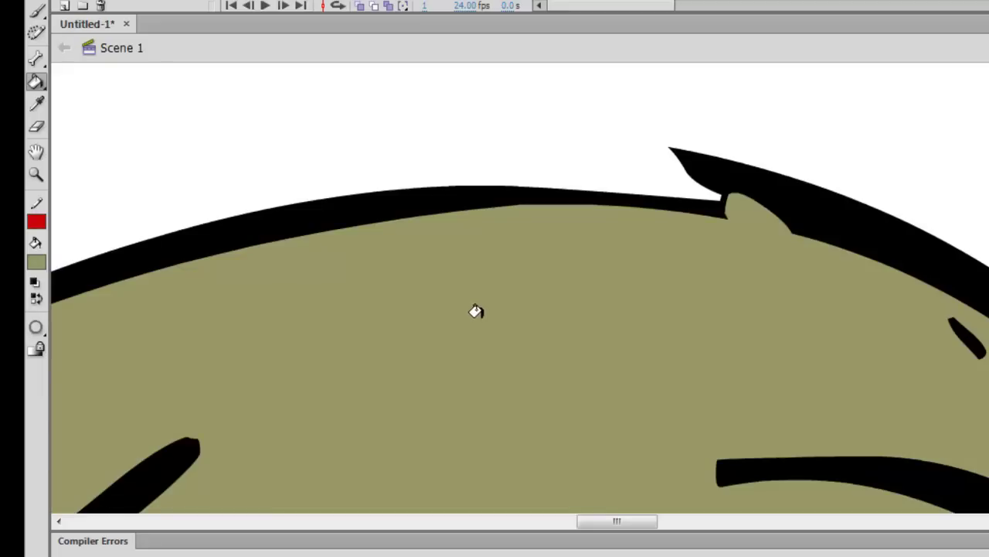
Fill the pupils of both eyes with dark reddish brown
key(ctrl+minus)
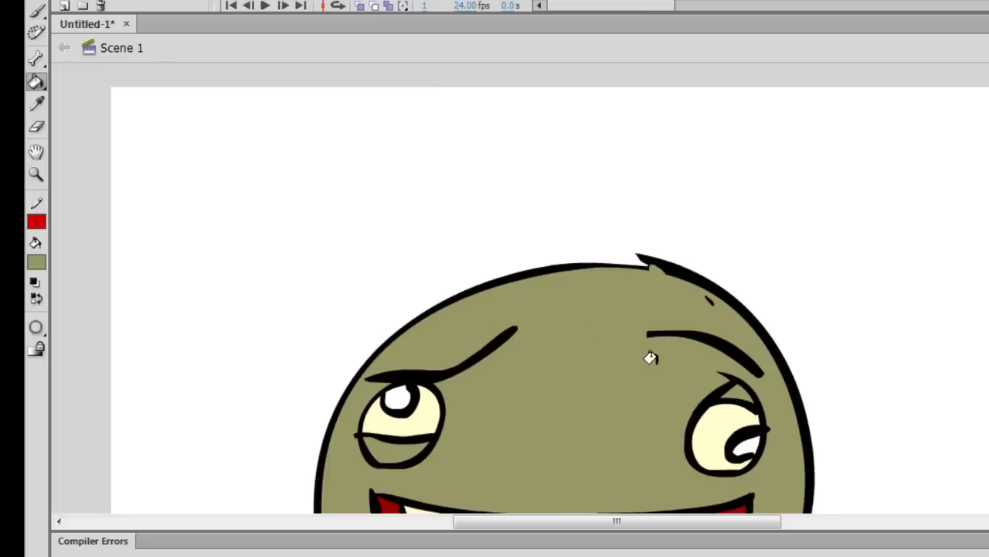
mouse_move(652, 358)
mouse_down()
mouse_move(783, 299)
mouse_move(796, 153)
mouse_move(762, 144)
mouse_up()
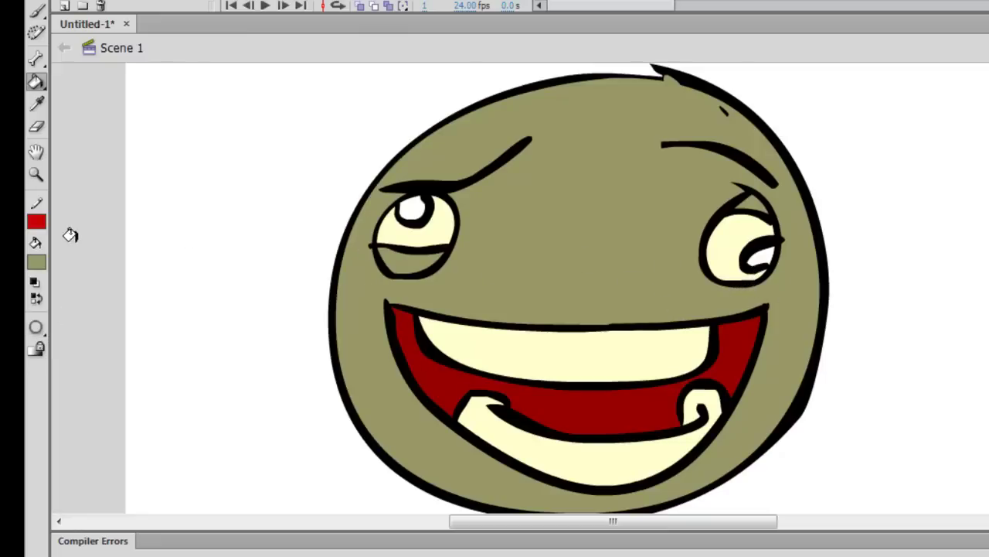
click(36, 261)
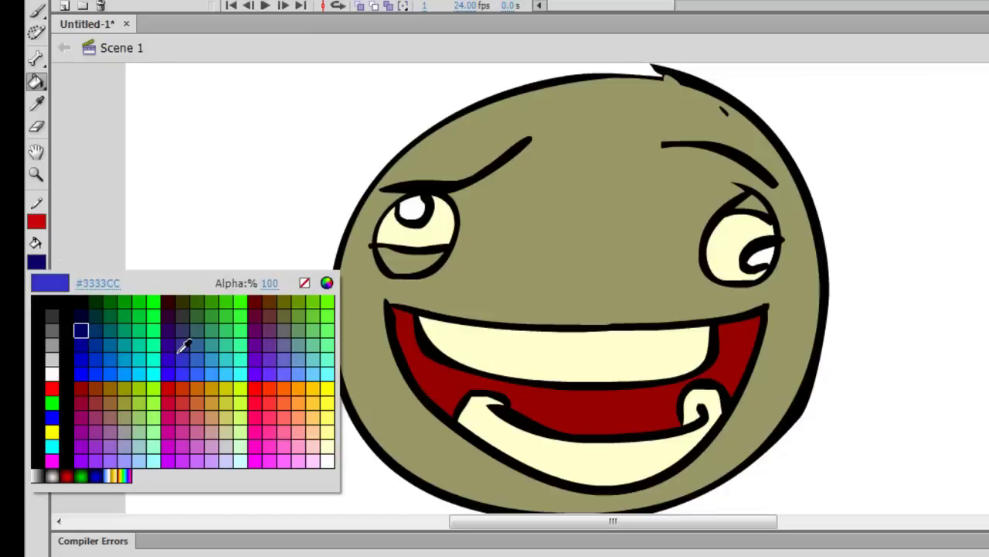
click(261, 307)
click(403, 199)
click(764, 249)
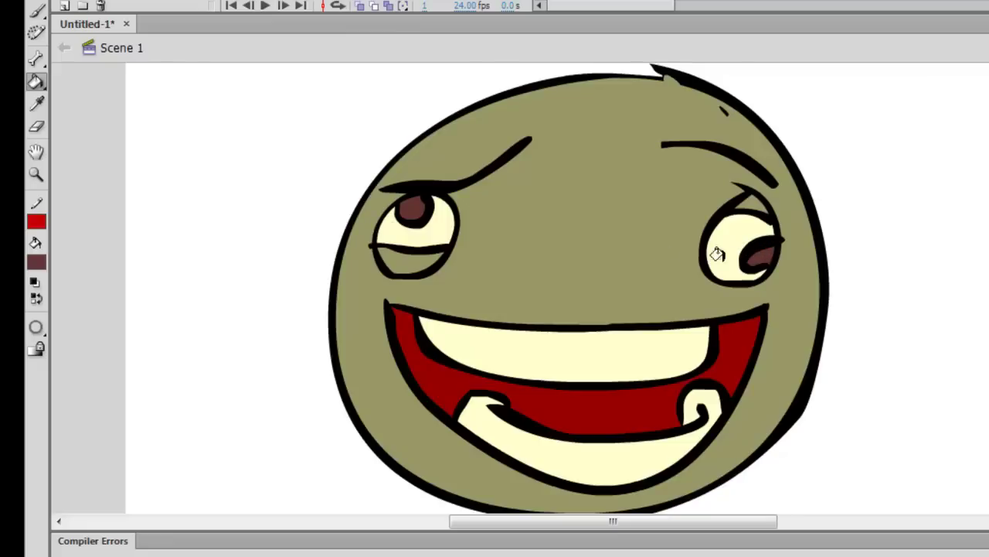
Paint small white highlights on both pupils with the Brush tool
click(37, 12)
click(37, 262)
click(47, 363)
click(402, 204)
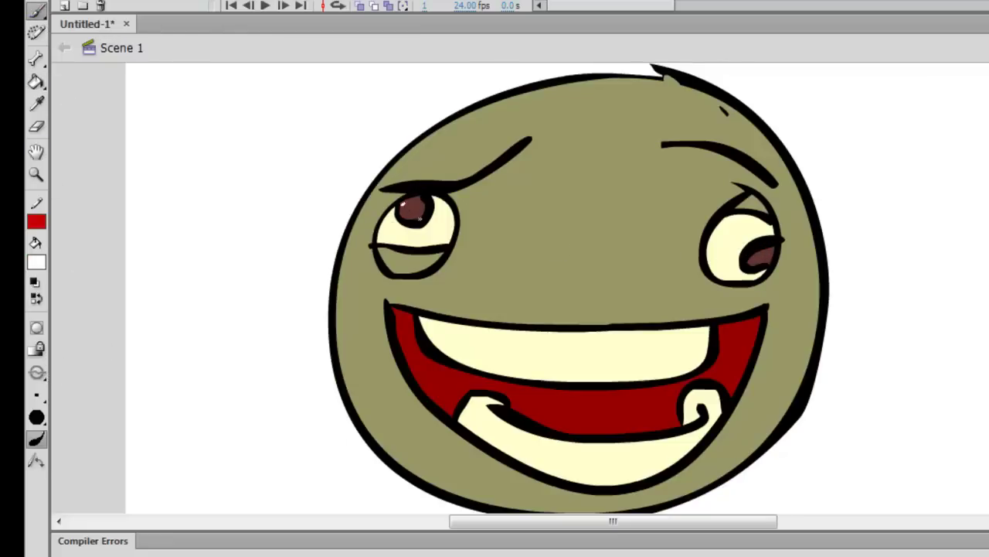
drag(404, 202, 408, 215)
drag(764, 250, 753, 262)
Scale the whole face down to about two thirds of its size with Free Transform and move it to the stage's left half
key(ctrl+minus)
key(ctrl+minus)
key(ctrl+1)
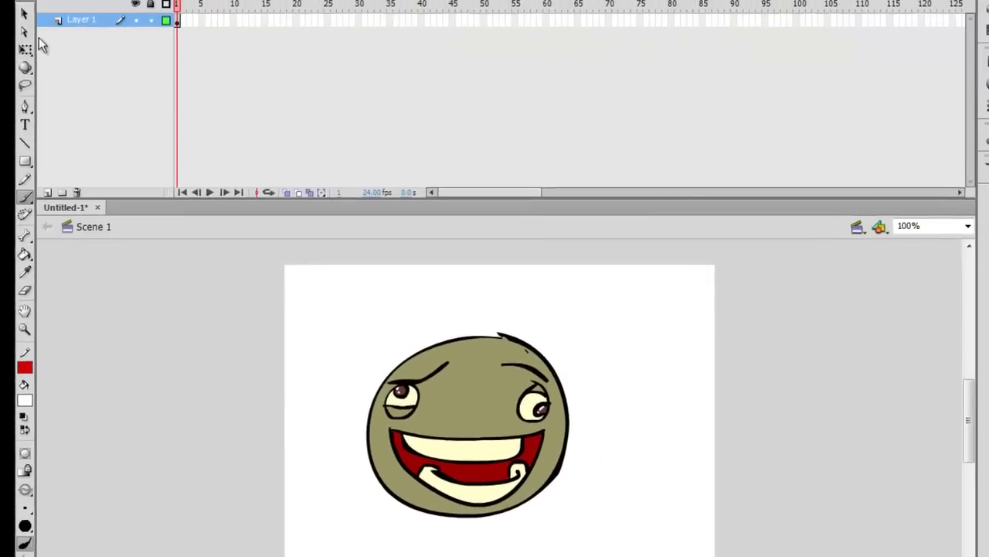
click(25, 19)
key(v)
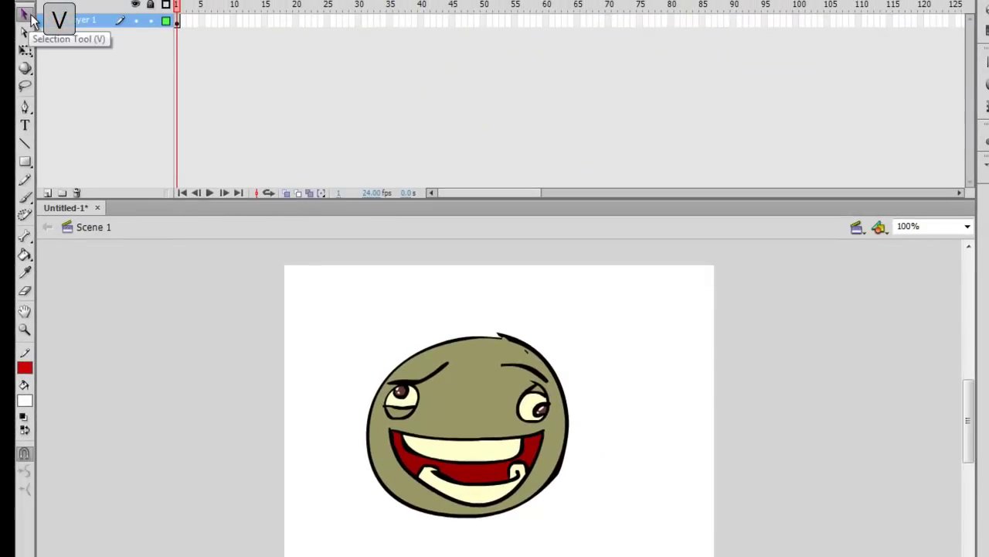
click(26, 16)
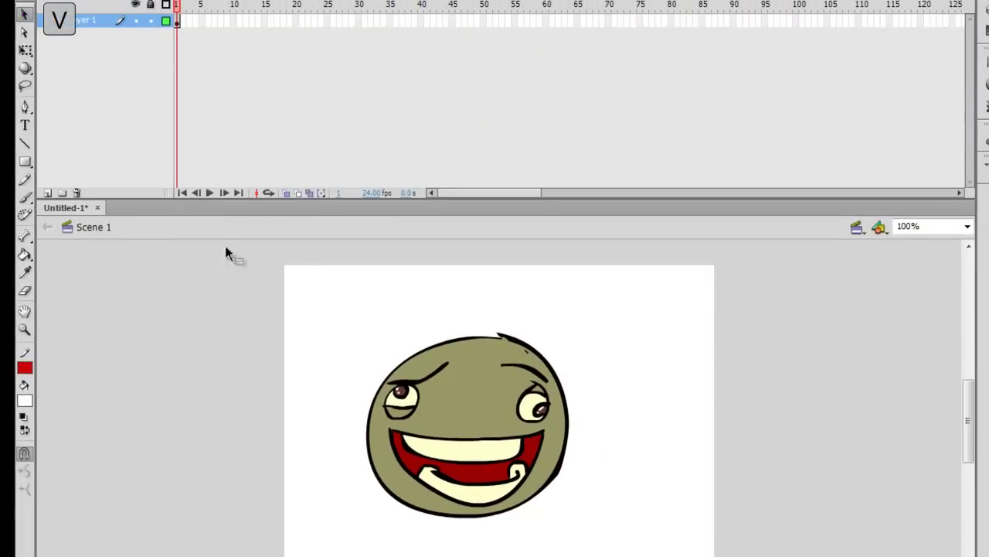
drag(336, 303, 615, 548)
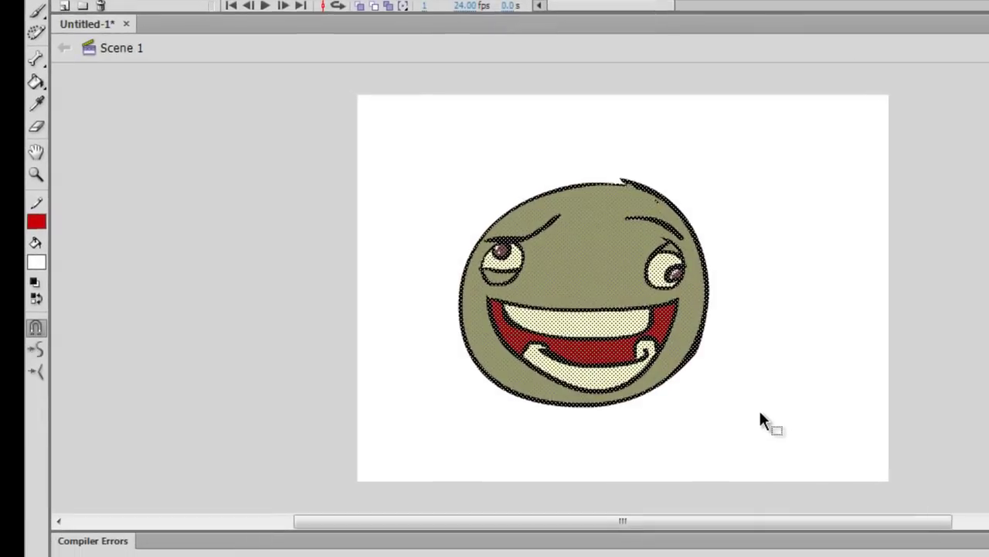
key(q)
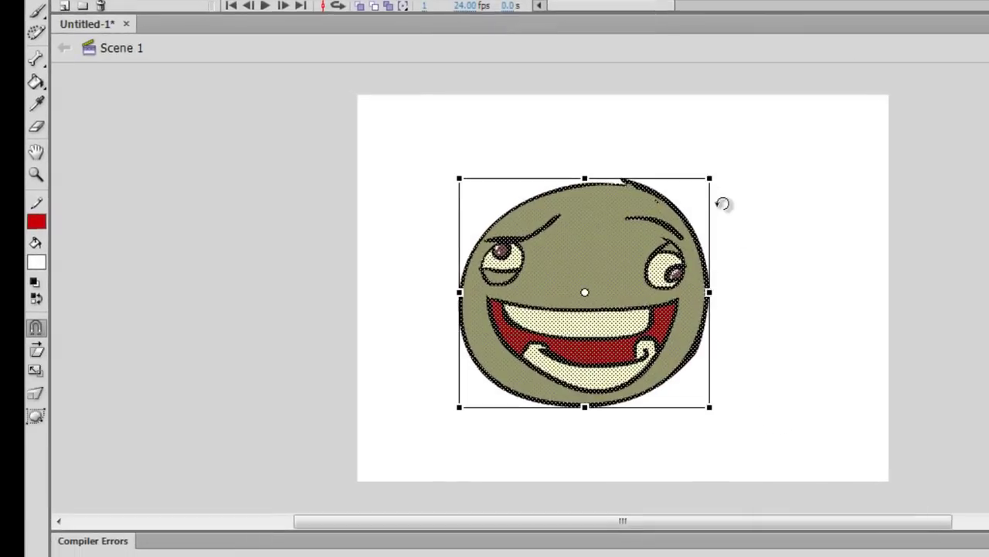
drag(710, 178, 648, 244)
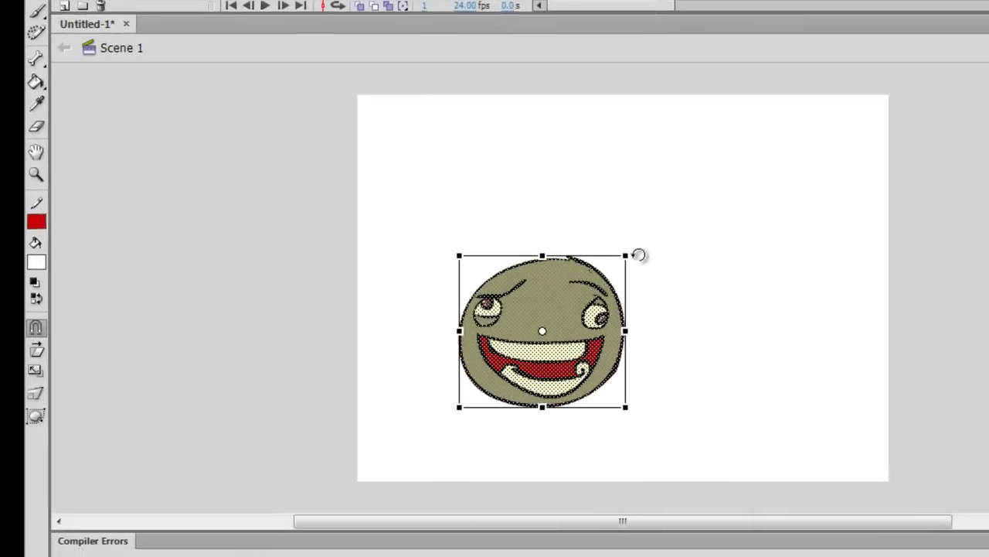
drag(606, 333, 560, 292)
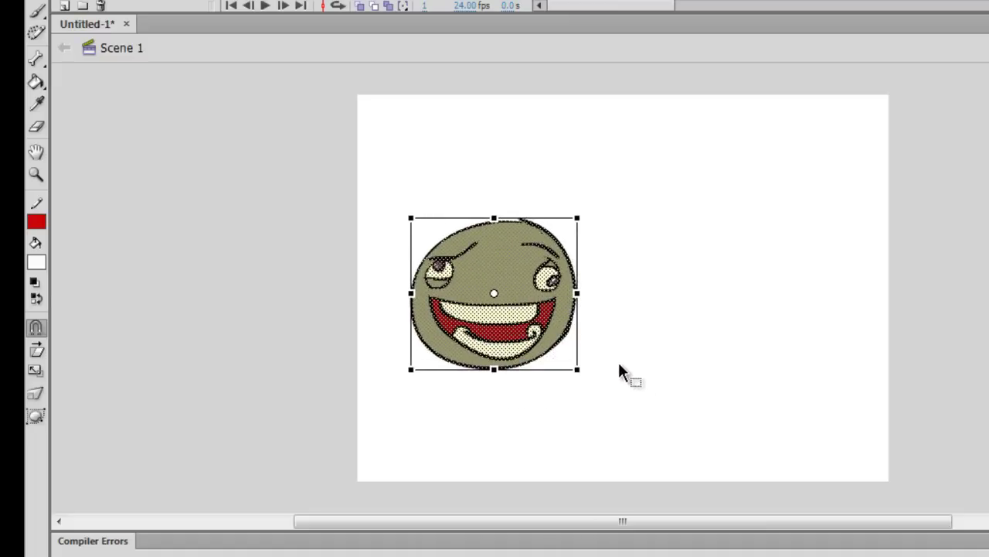
Duplicate the face, place the copy on the right half of the stage beside the original, and deselect it
key(ctrl+c)
key(ctrl+v)
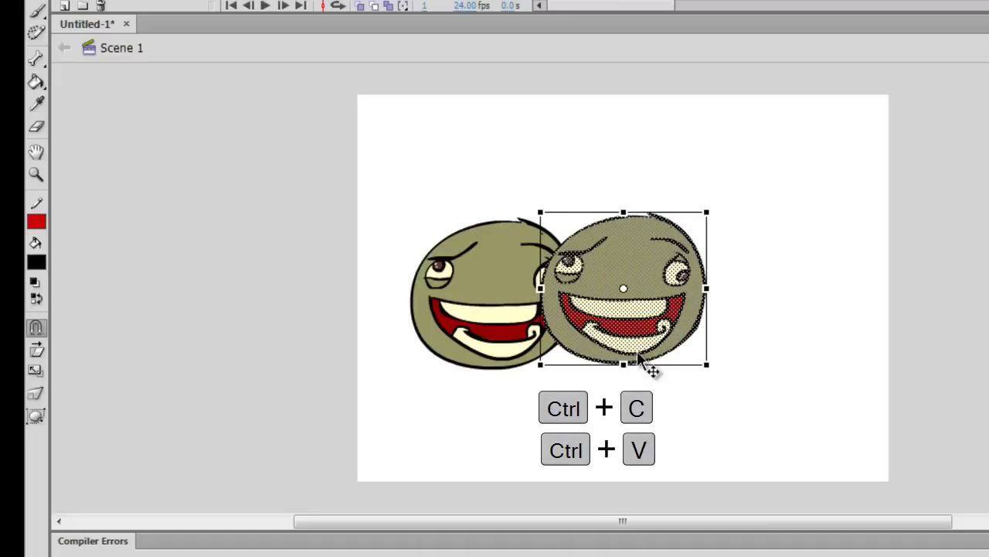
drag(638, 283, 768, 298)
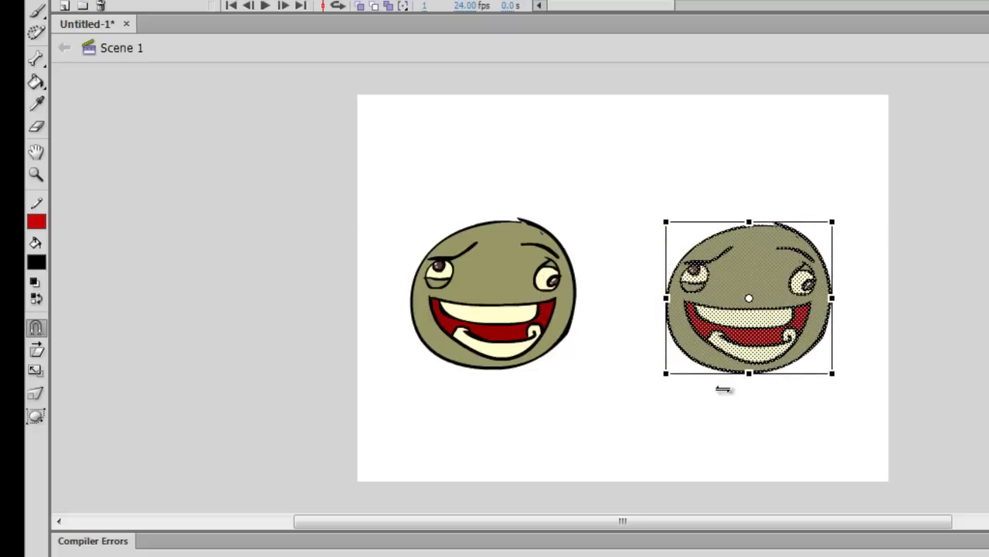
key(Escape)
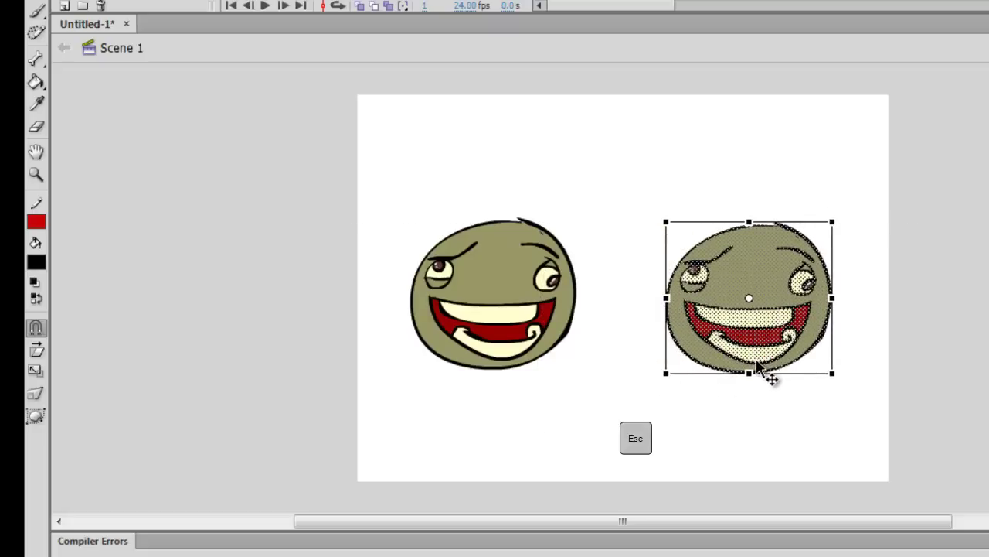
key(Escape)
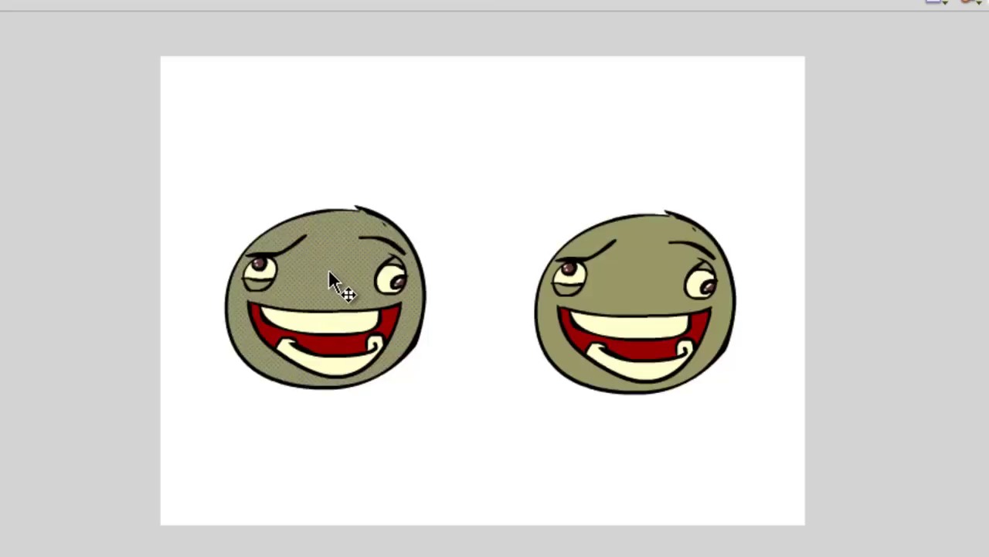
Try moving only the left face's olive fill out past the stage's left edge, and undo the move
drag(330, 279, 113, 261)
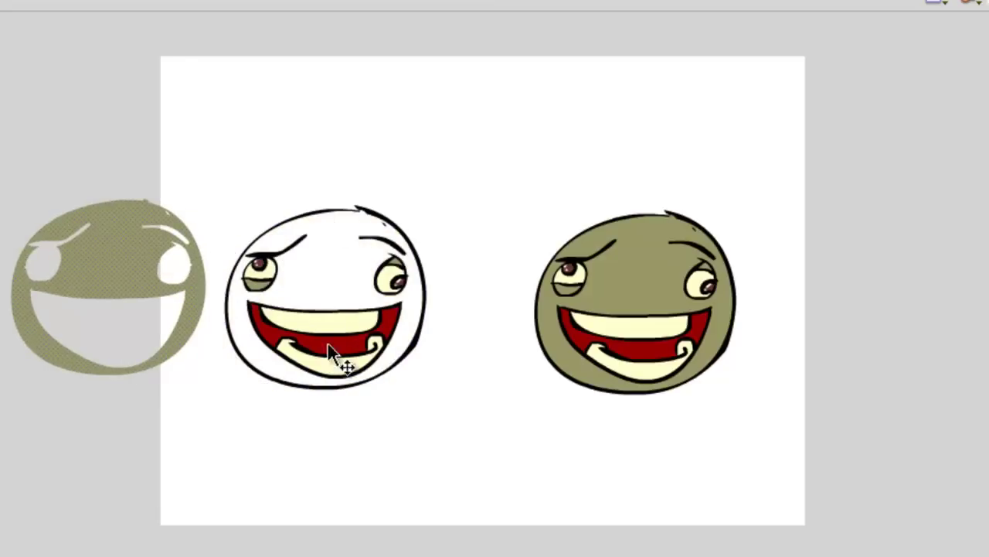
key(ctrl+z)
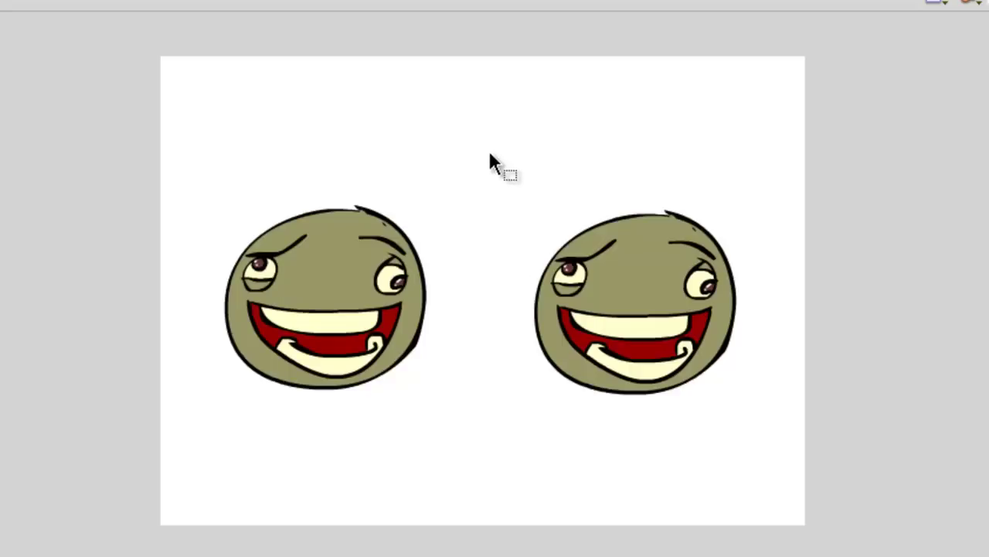
Select the whole right face and start converting it to a symbol, naming it face
key(v)
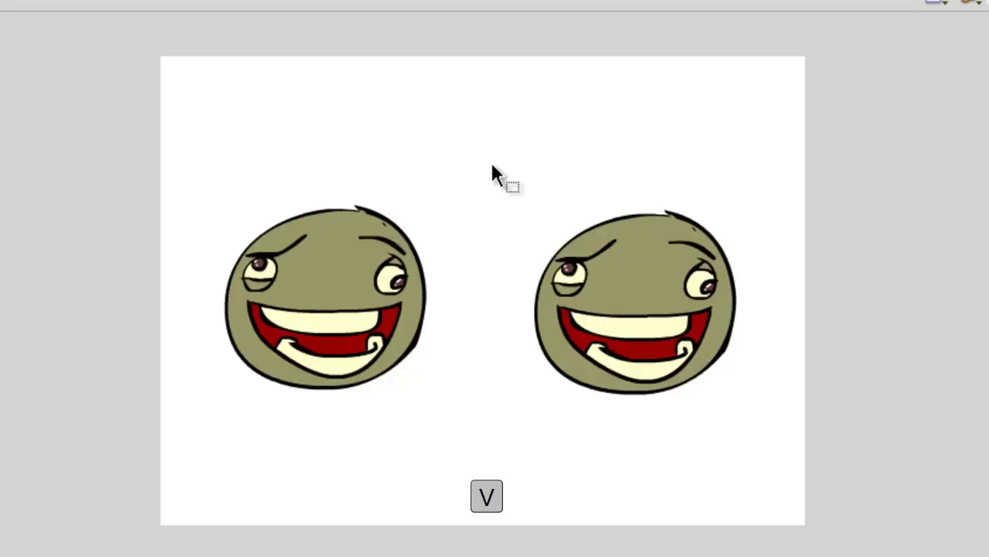
drag(574, 237, 763, 415)
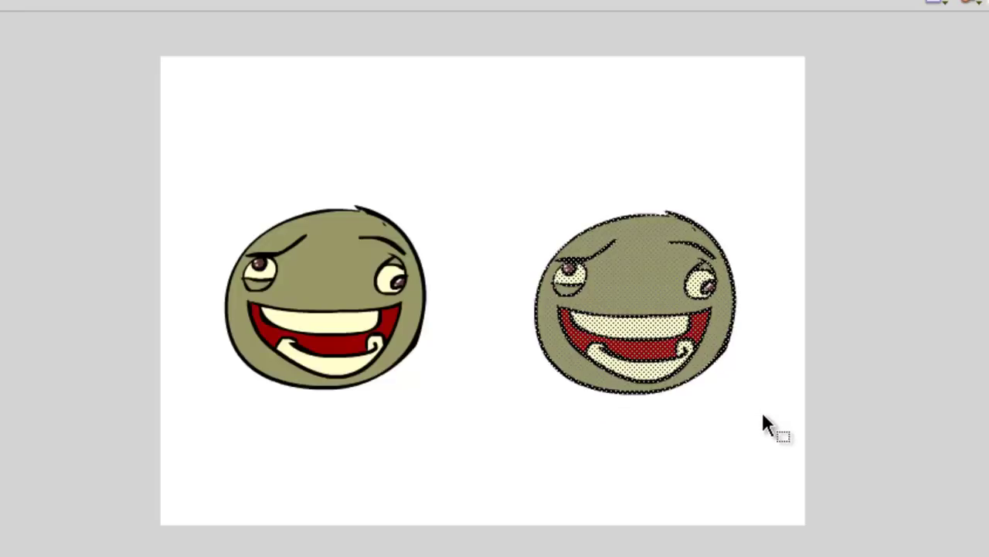
right_click(640, 307)
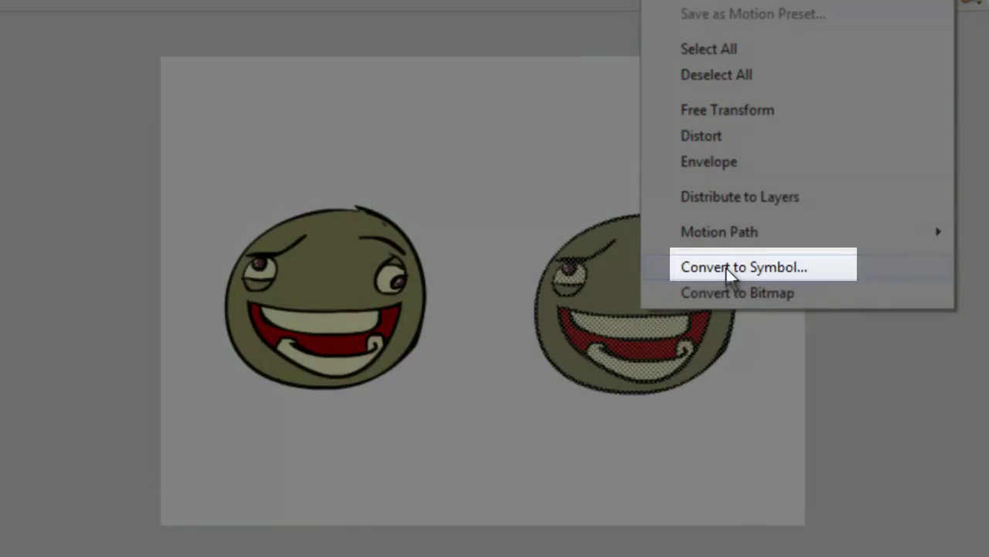
click(727, 267)
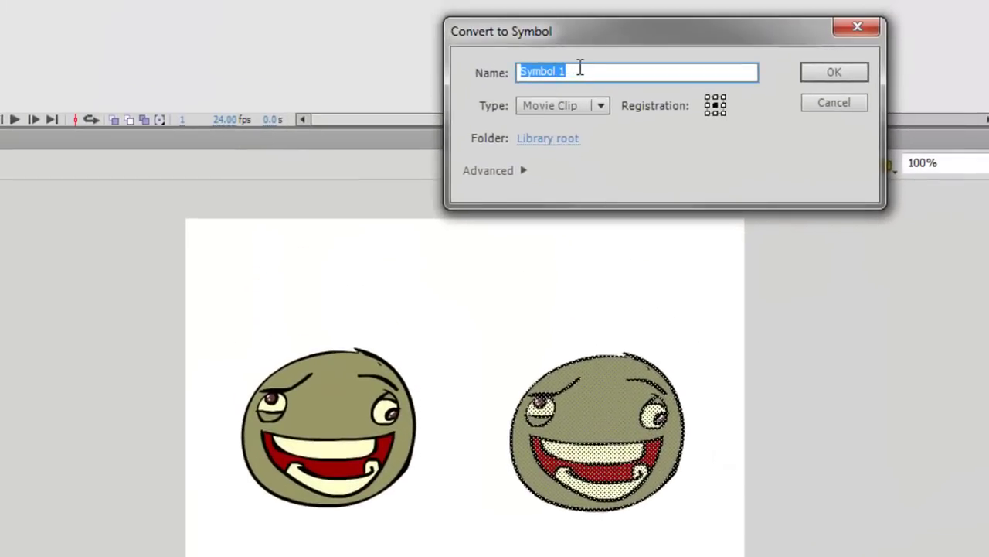
key(BackSpace)
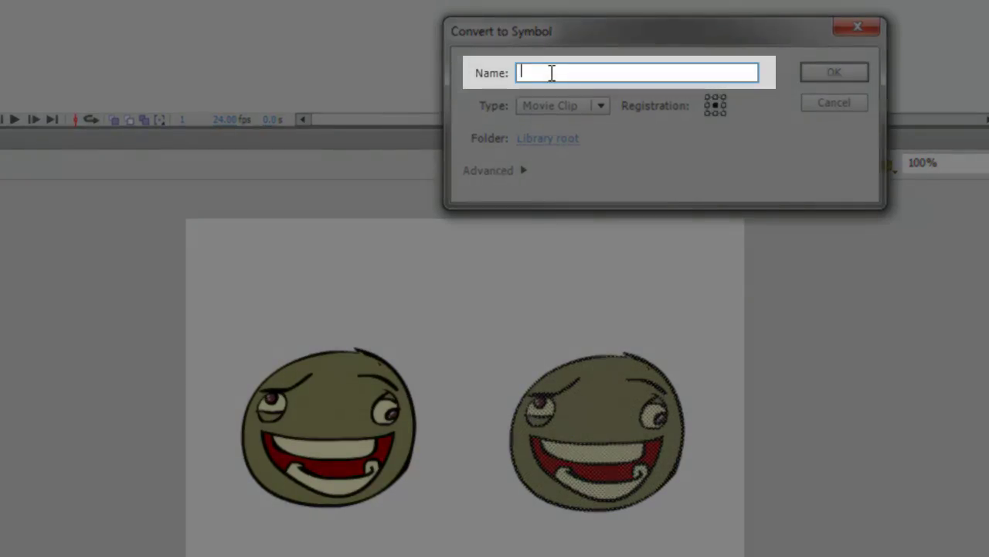
text(face)
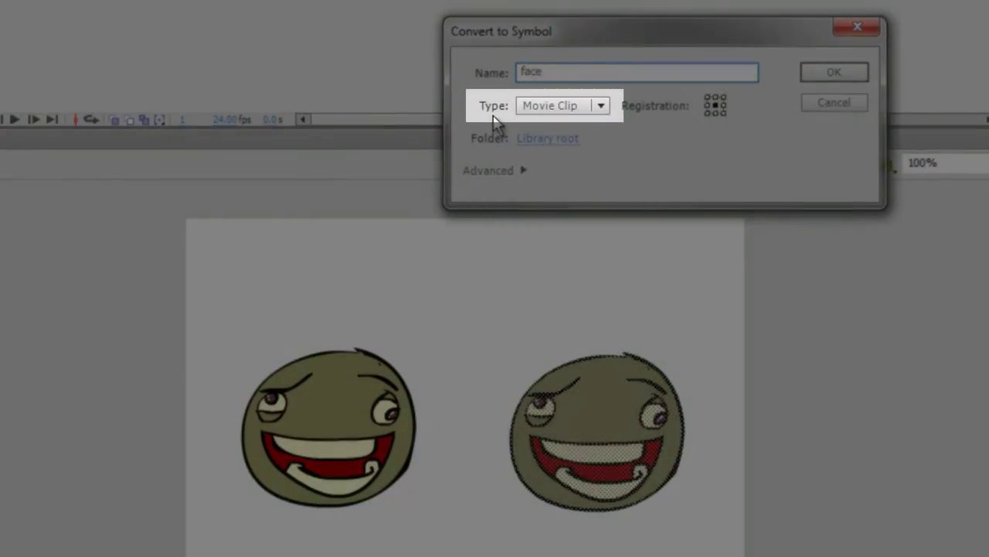
Set the symbol type to Graphic with the registration point at the upper-left corner, and create the symbol
click(599, 113)
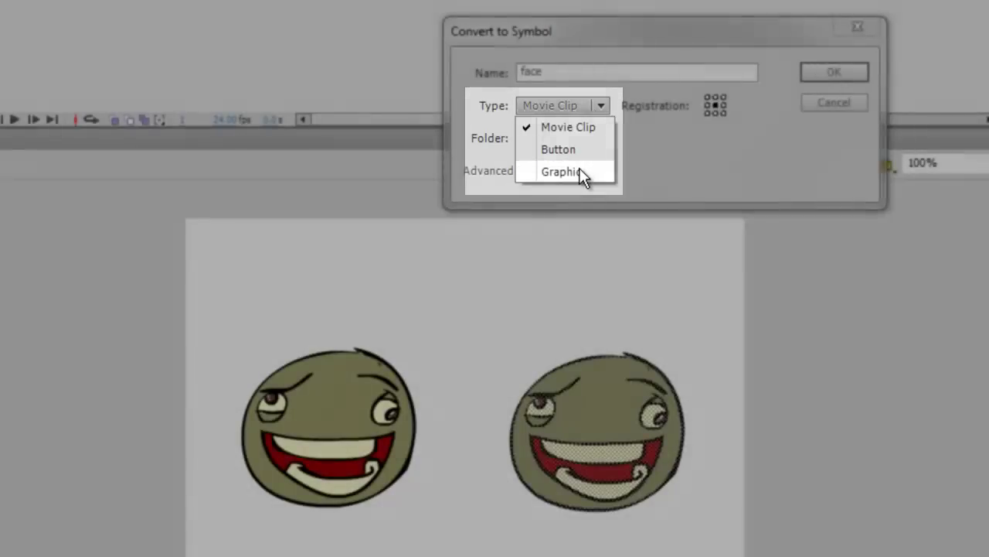
click(583, 174)
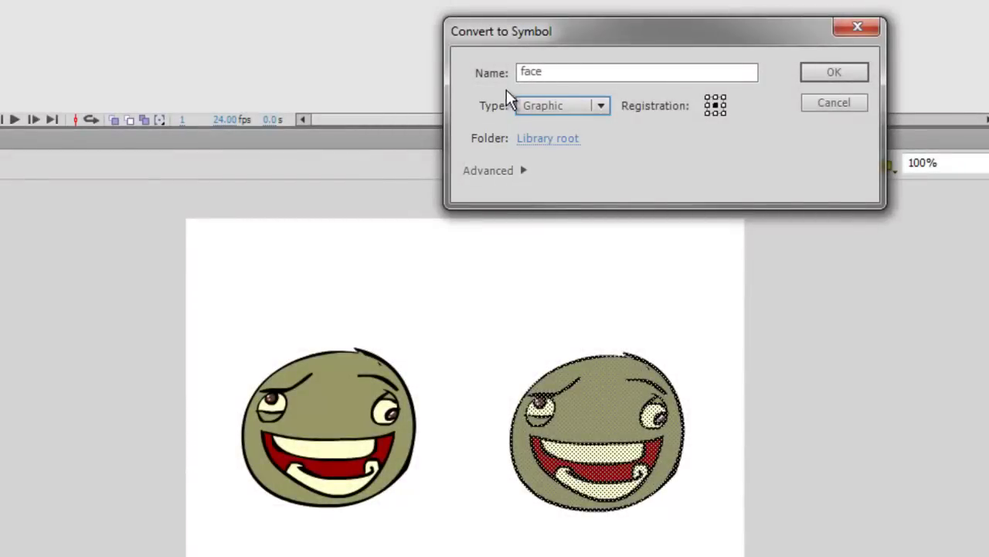
click(565, 104)
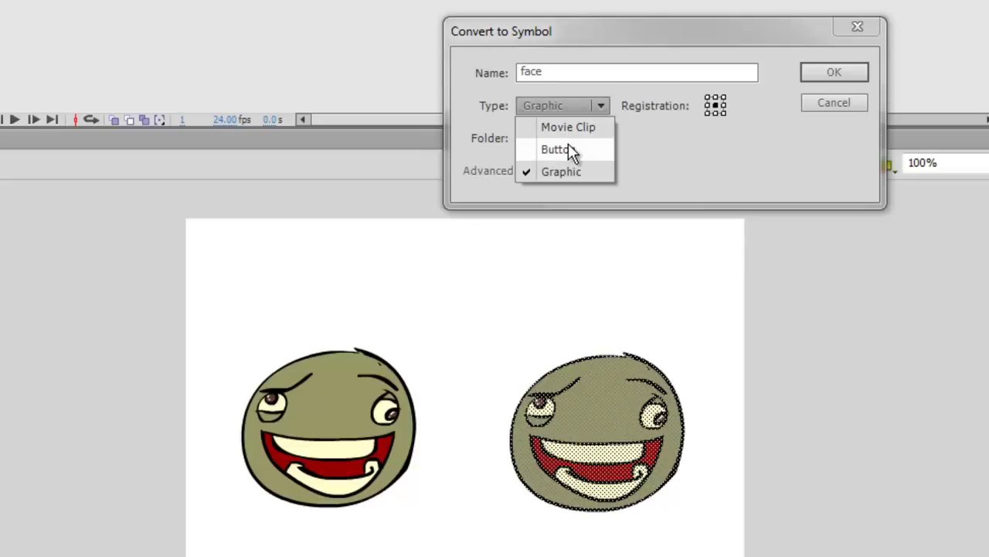
click(583, 166)
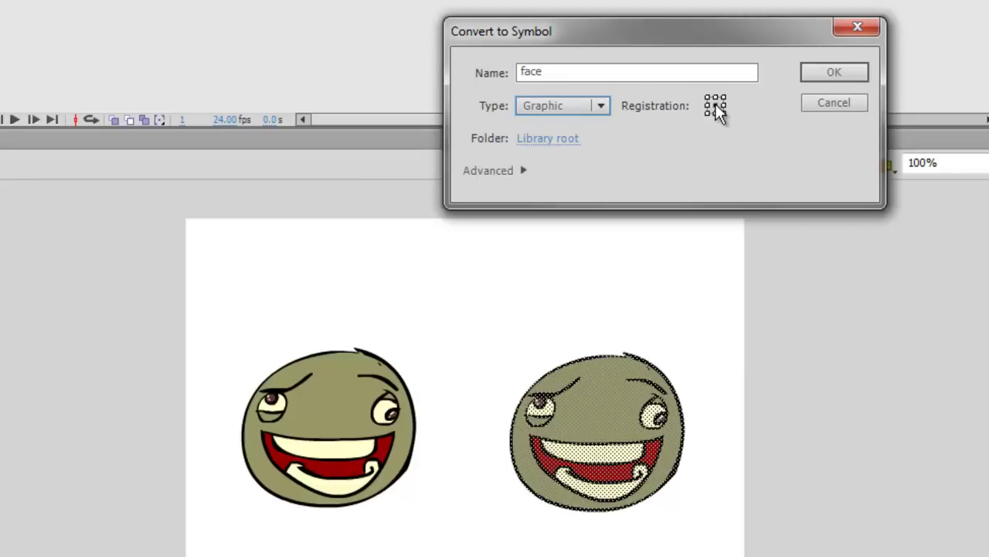
click(716, 106)
click(708, 98)
click(827, 76)
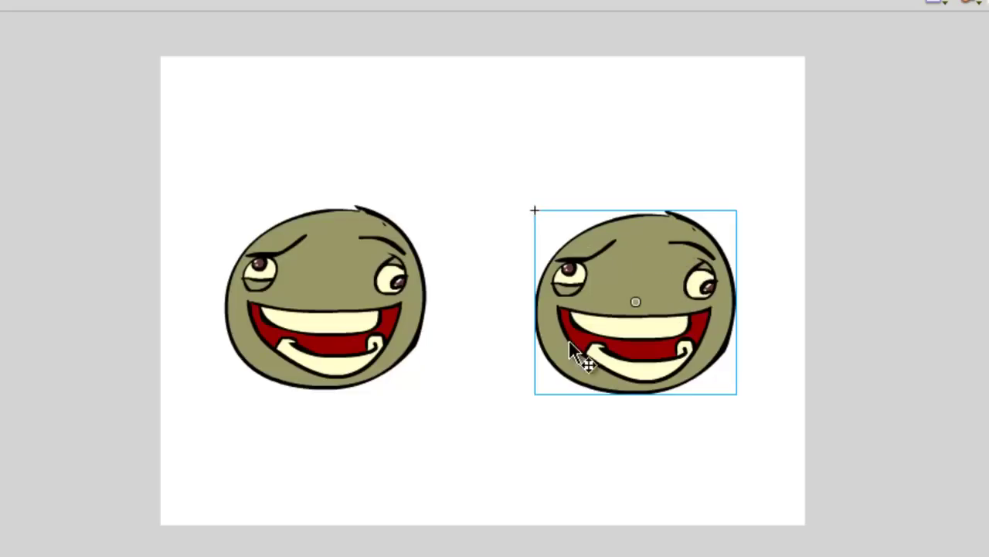
Move the face symbol down and slightly left, move the whole unconverted face to the stage's upper left, and deselect it
drag(665, 262, 630, 345)
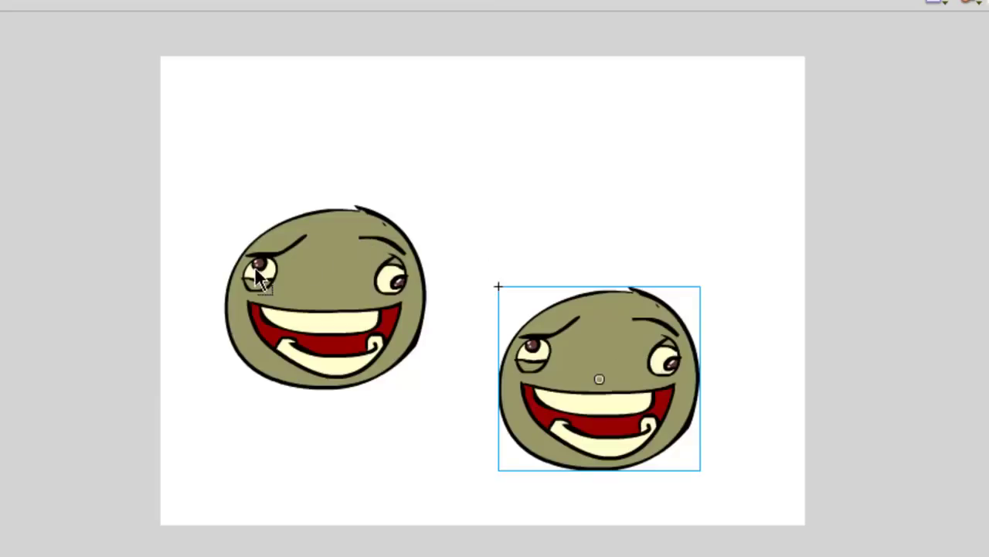
drag(452, 422, 459, 430)
drag(349, 308, 397, 206)
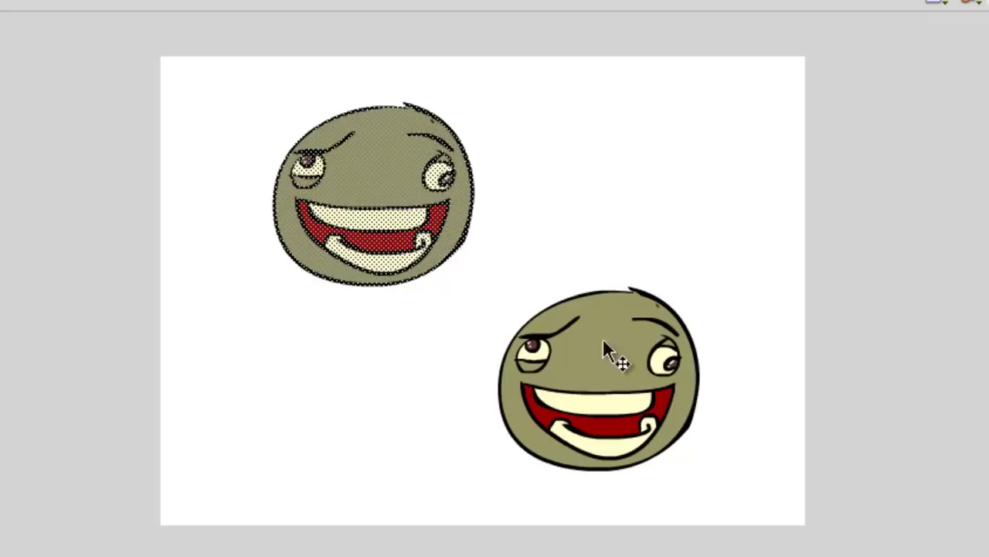
click(465, 307)
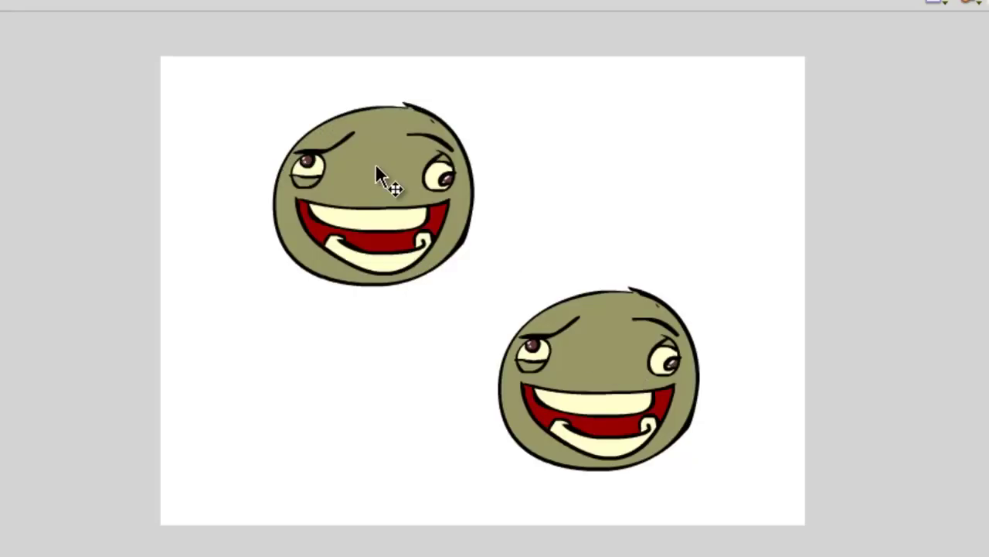
Try moving the unconverted face's olive fill down and left out of its outline, and undo the move
drag(376, 169, 205, 338)
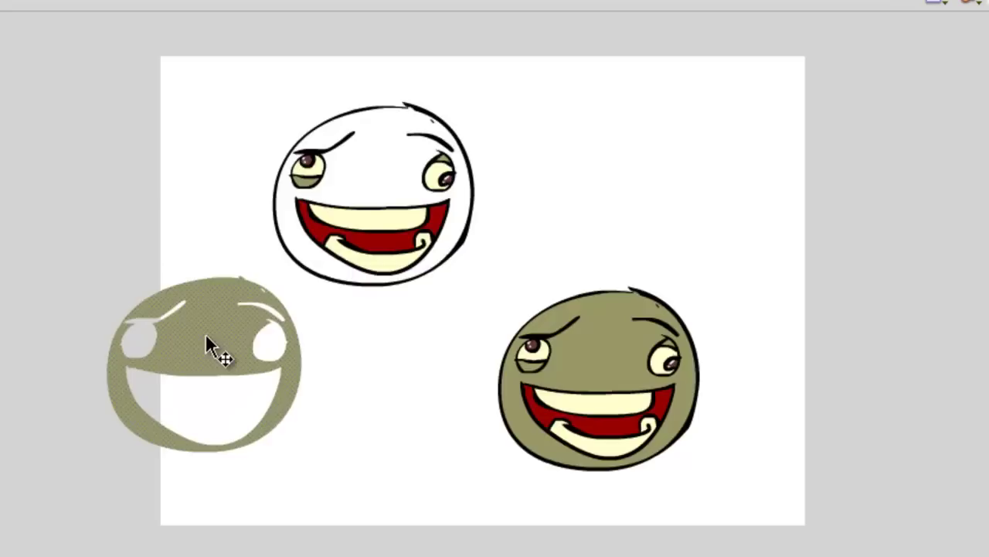
drag(207, 346, 209, 342)
key(ctrl+z)
Move the face symbol slightly up and left, and open it for in-place editing with nothing inside selected
click(607, 358)
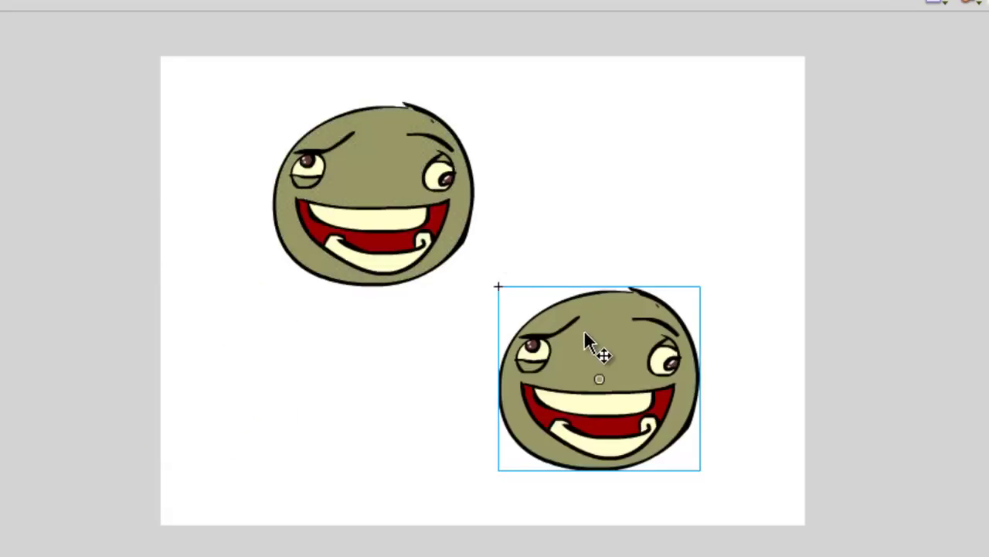
drag(598, 347, 568, 315)
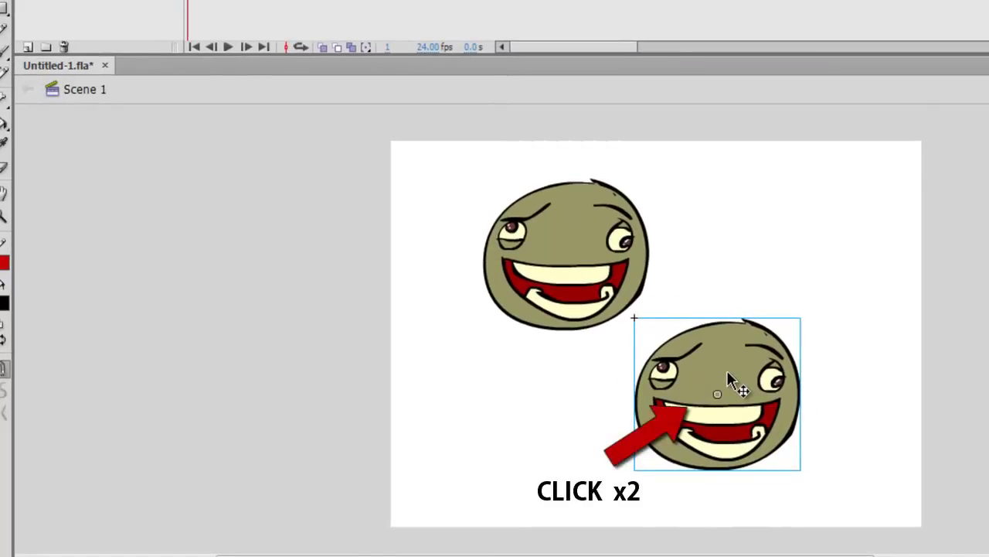
double_click(727, 376)
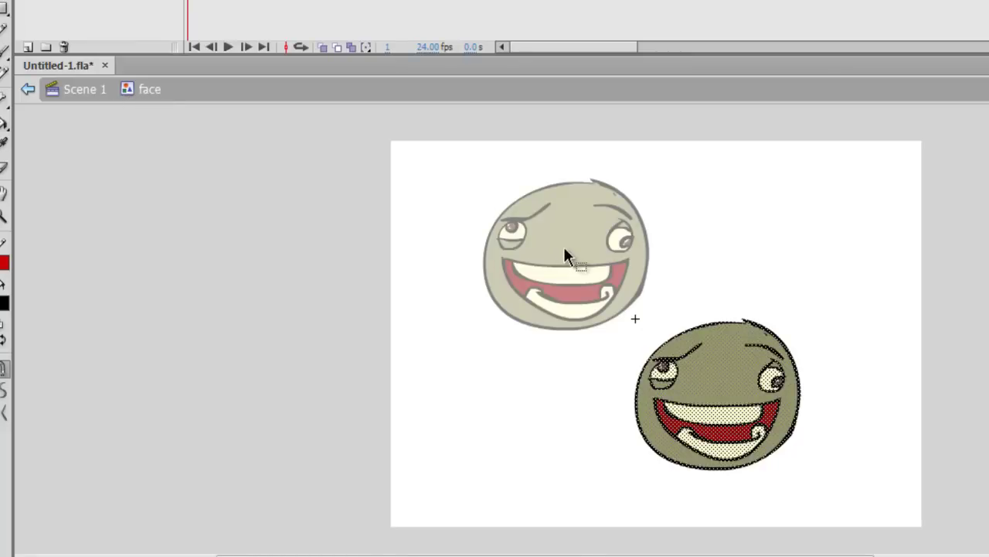
click(580, 208)
drag(575, 182, 543, 253)
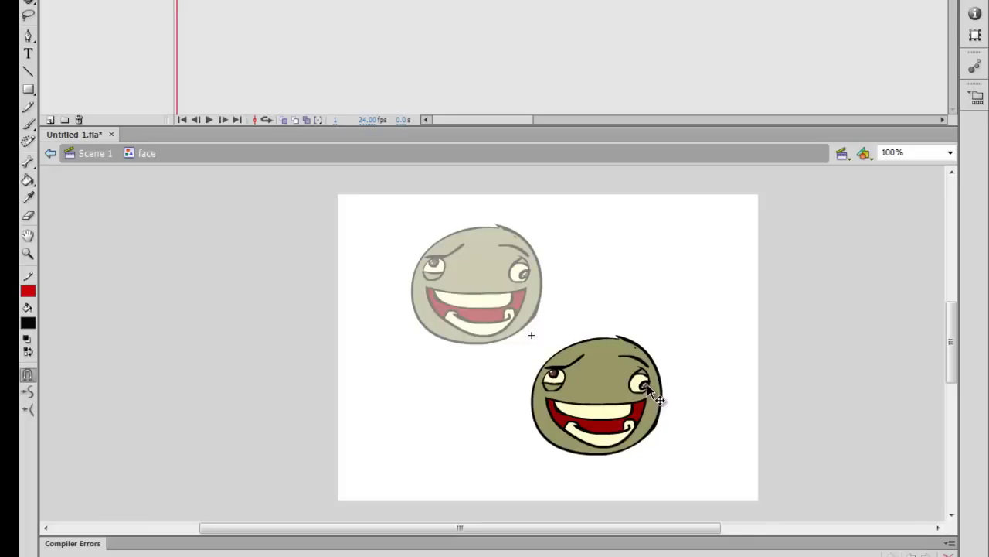
click(669, 358)
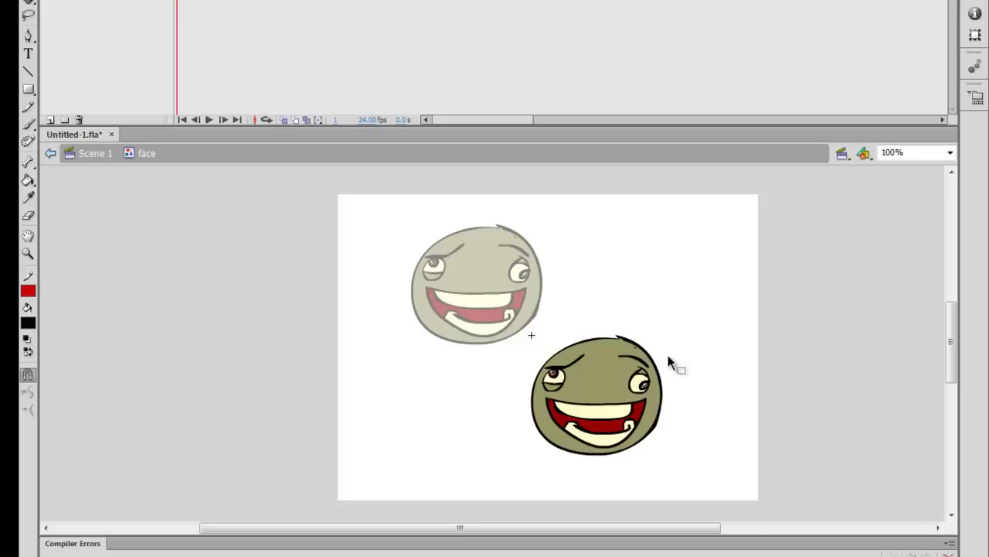
scroll(628, 359, up, 4)
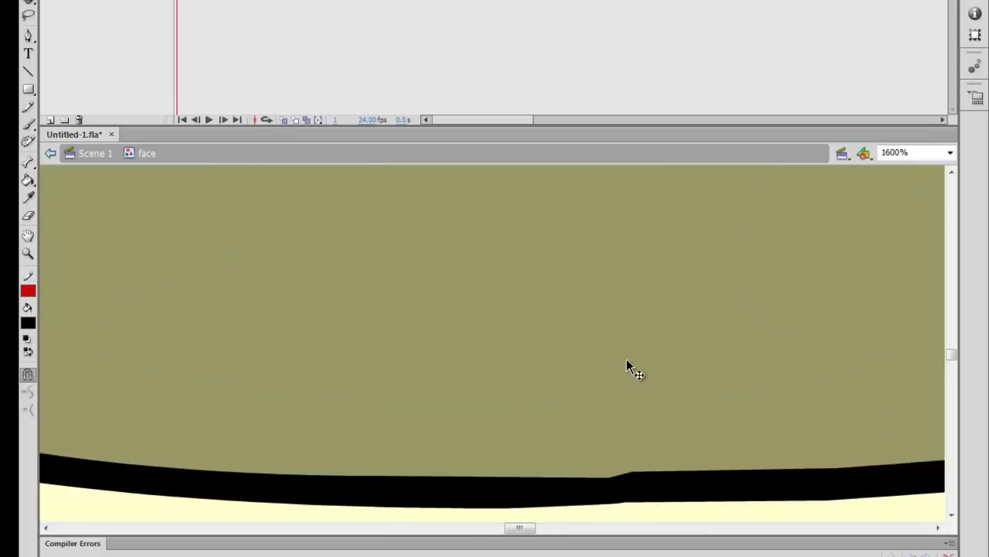
drag(669, 352, 551, 368)
scroll(550, 367, down, 4)
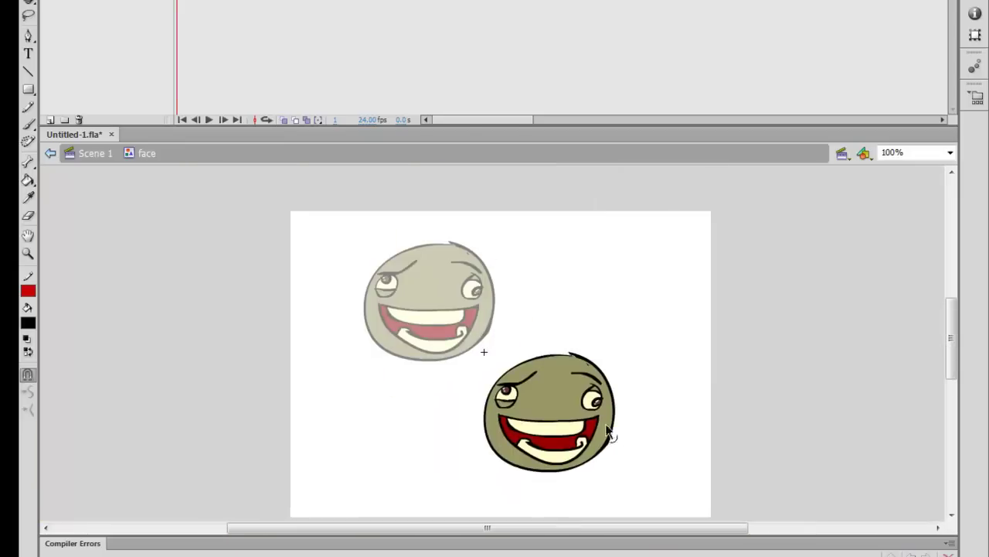
Select the pupil of the symbol's right-hand eye by outlining it loosely with the Lasso tool
key(v)
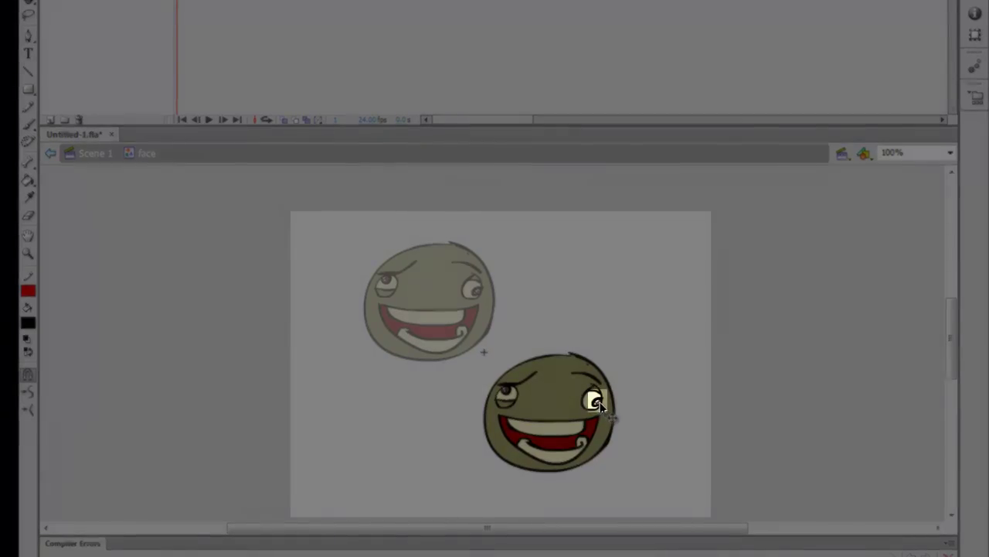
key(ctrl+equal)
key(ctrl+equal)
key(ctrl+equal)
key(ctrl+equal)
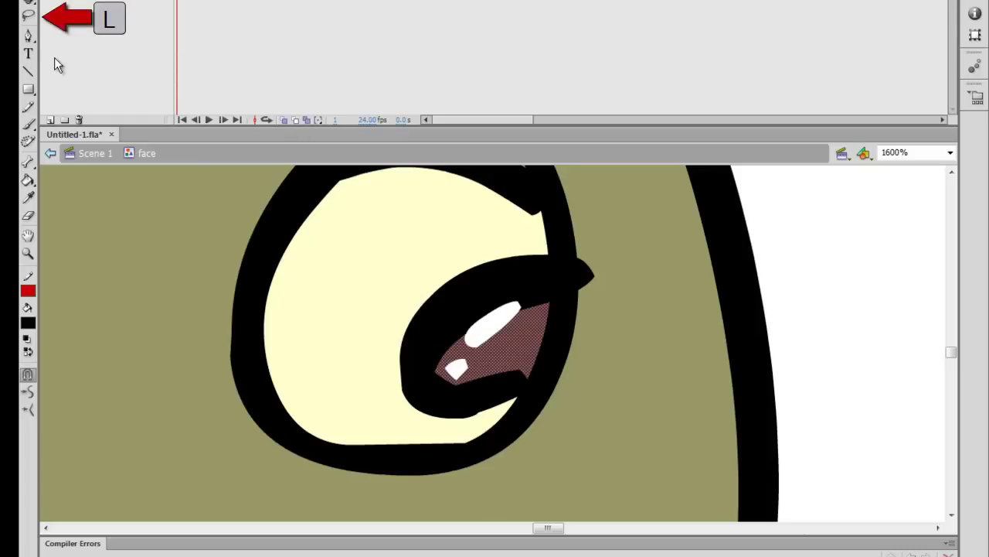
click(27, 14)
mouse_move(502, 233)
mouse_down()
mouse_move(543, 239)
mouse_move(549, 250)
mouse_move(549, 308)
mouse_move(532, 375)
mouse_move(496, 416)
mouse_move(429, 427)
mouse_move(397, 404)
mouse_move(370, 351)
mouse_move(391, 281)
mouse_move(473, 237)
mouse_up()
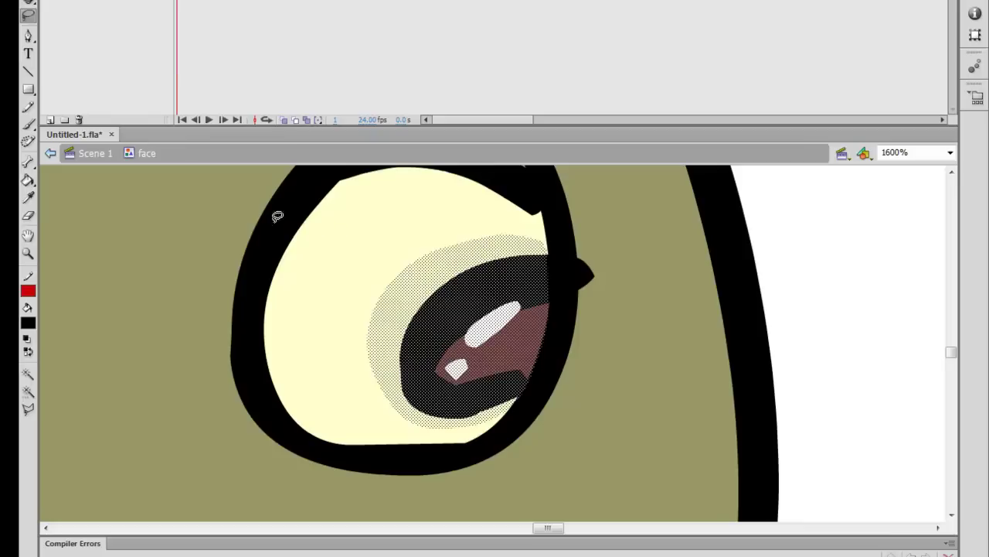
Try moving the lassoed pupil with its cream margin to the eye's left side, and undo the move
drag(461, 348, 313, 324)
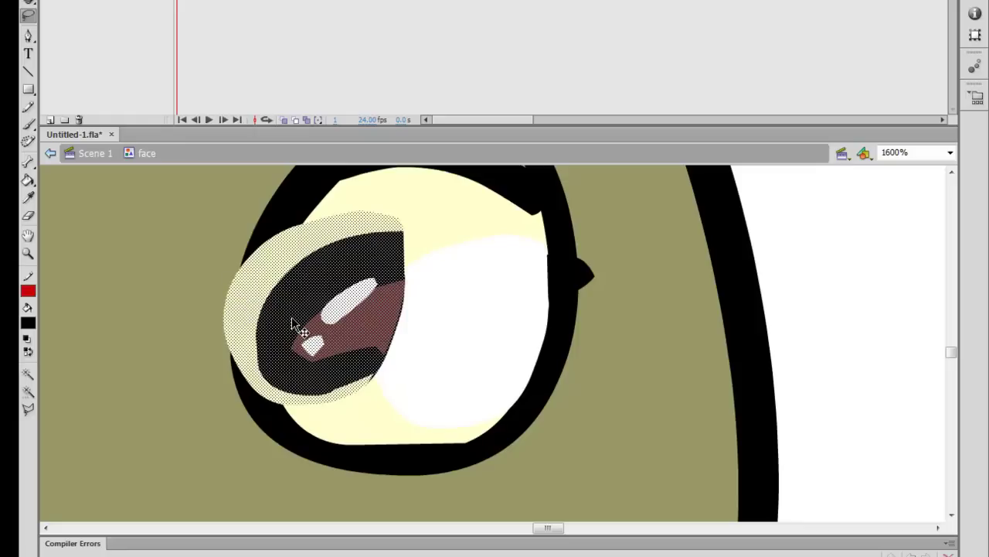
key(ctrl+z)
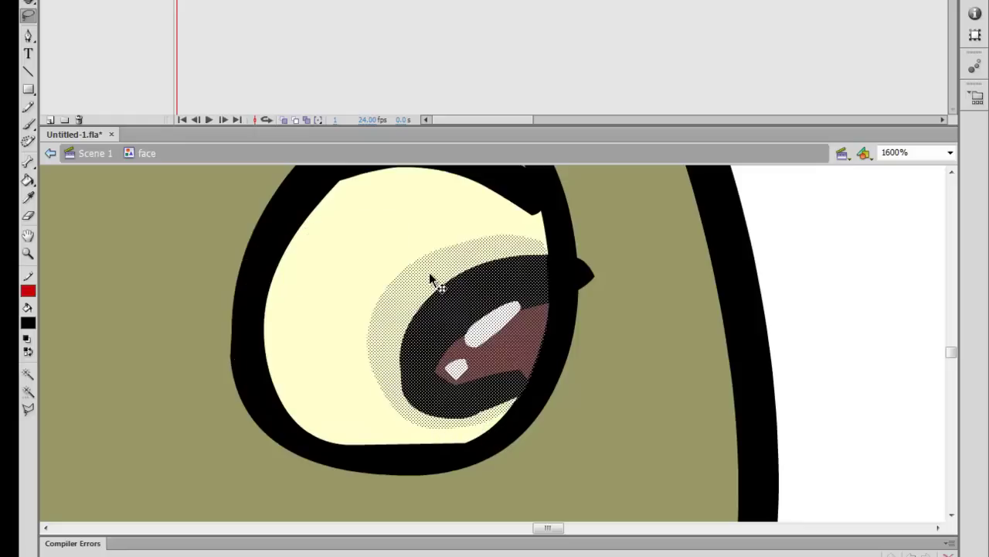
Remove the cream margin from the selection, move the pupil alone to the eye's upper-left side, and deselect it
key(v)
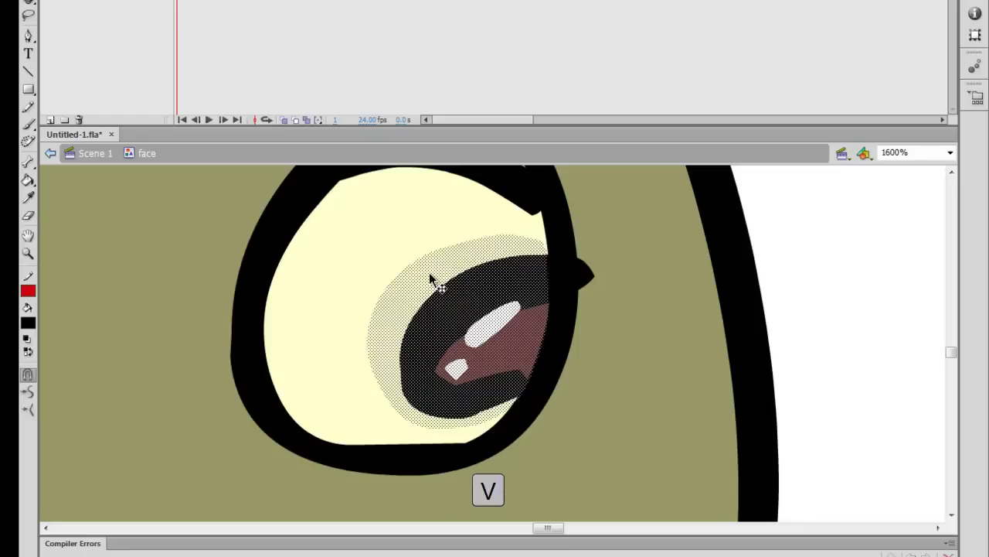
shift+click(429, 272)
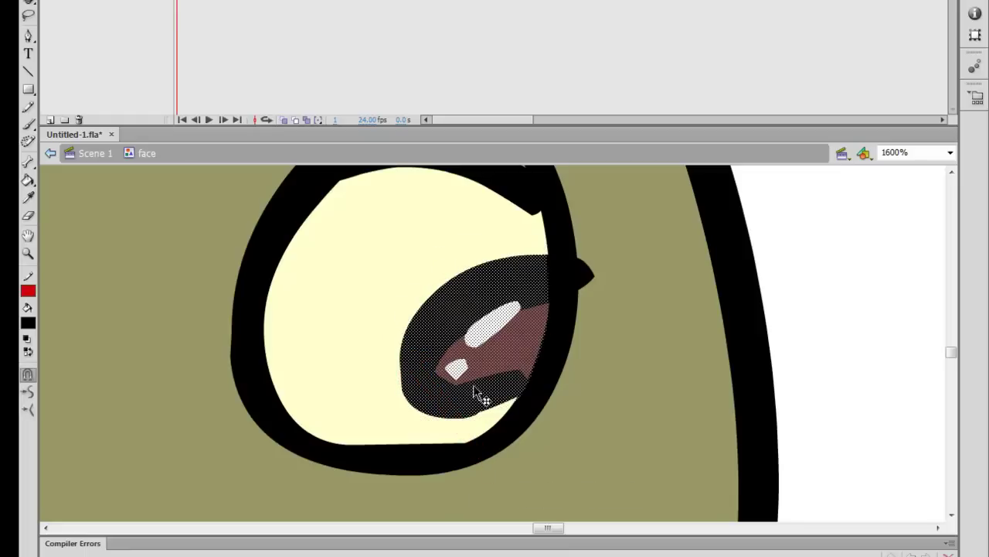
drag(476, 388, 342, 323)
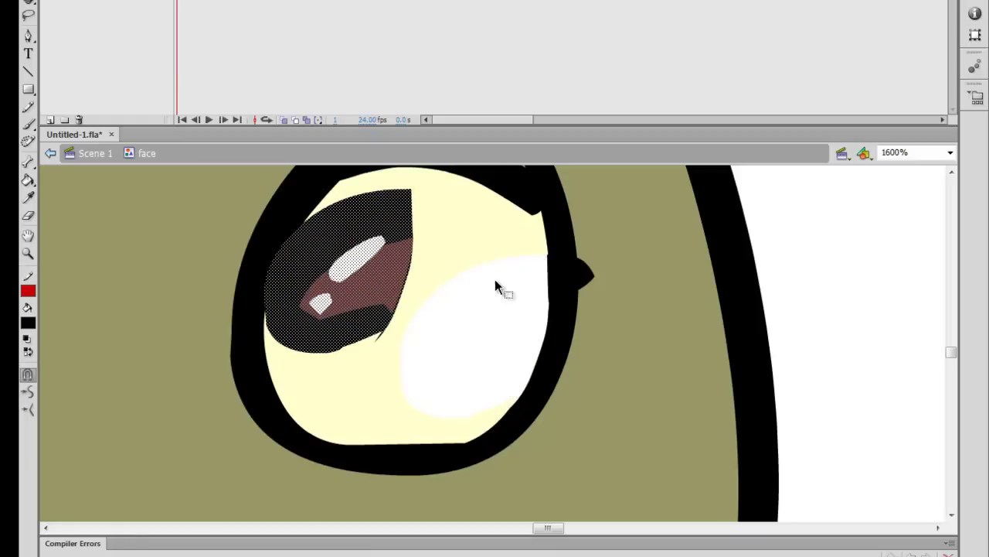
key(ctrl+shift+a)
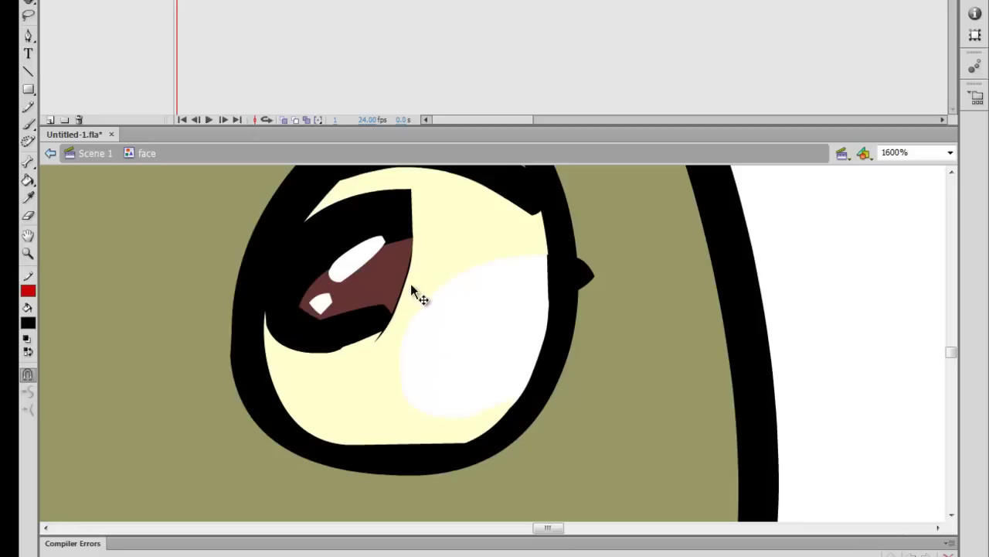
Paint the missing black outline along the moved pupil's right edge with an enlarged Brush
key(b)
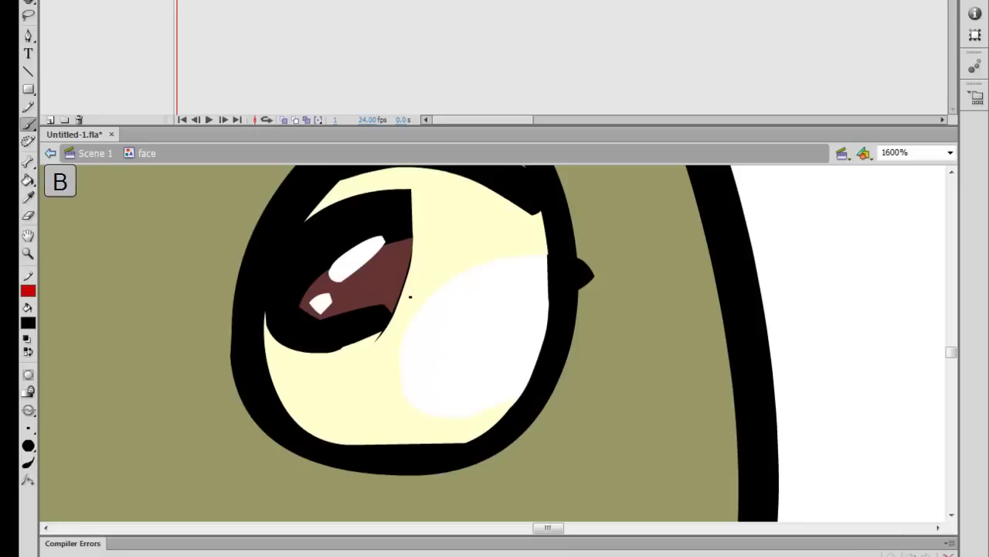
key(ctrl+bracketright)
key(ctrl+bracketright)
key(ctrl+bracketright)
key(ctrl+bracketright)
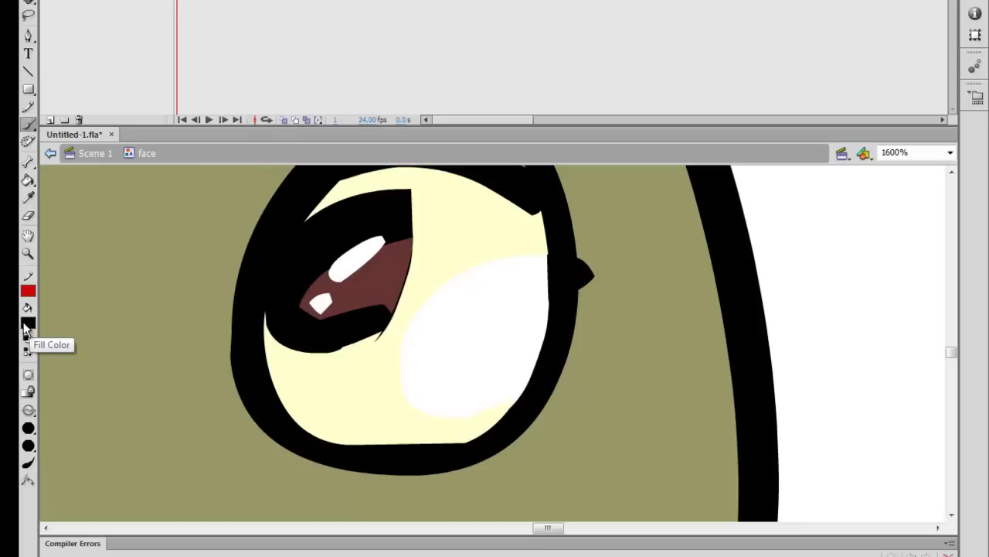
mouse_move(395, 215)
mouse_down()
mouse_move(412, 253)
mouse_move(383, 317)
mouse_move(413, 294)
mouse_move(424, 231)
mouse_move(408, 192)
mouse_move(421, 228)
mouse_move(403, 298)
mouse_move(377, 327)
mouse_up()
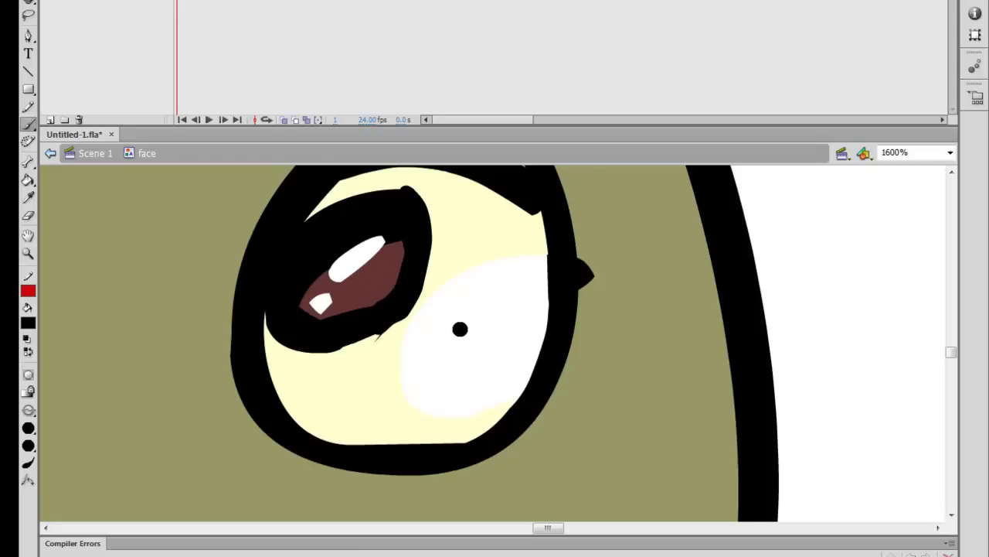
Fill the white gap left in the eye with the cream colour sampled from the eyeball
key(k)
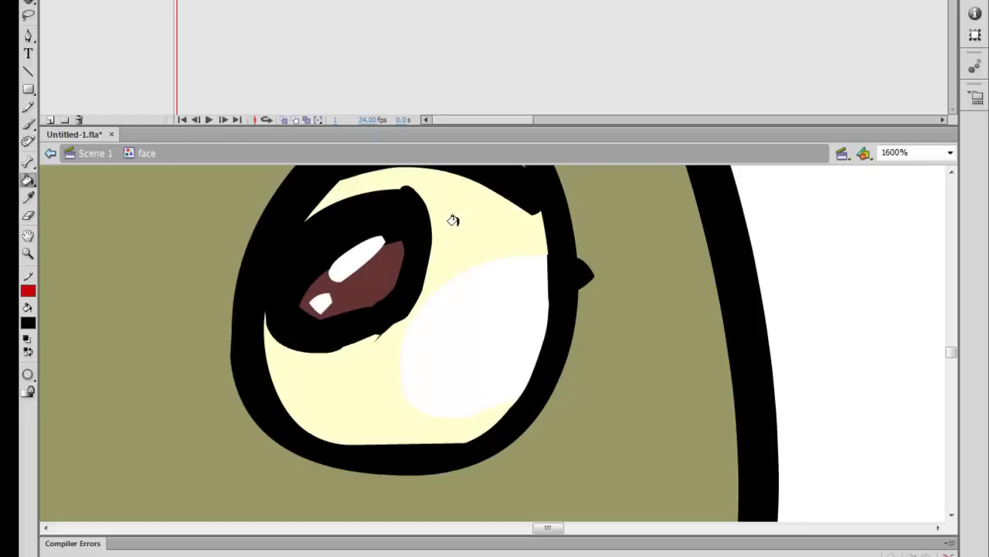
click(28, 323)
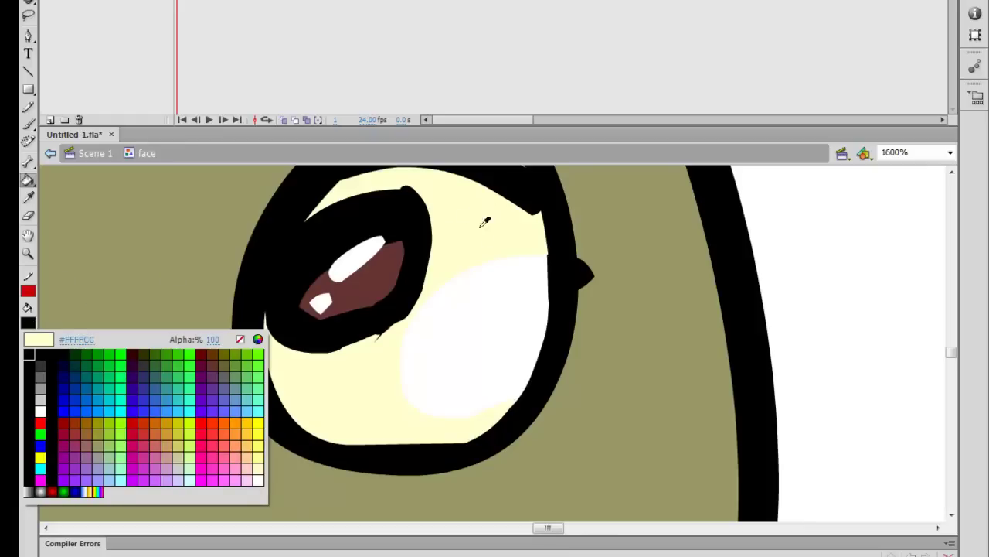
click(499, 325)
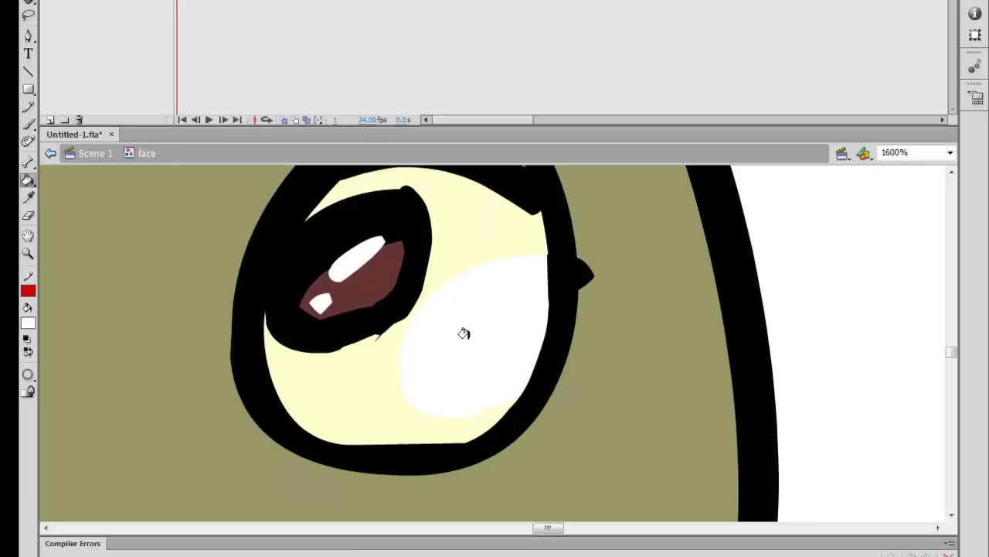
key(i)
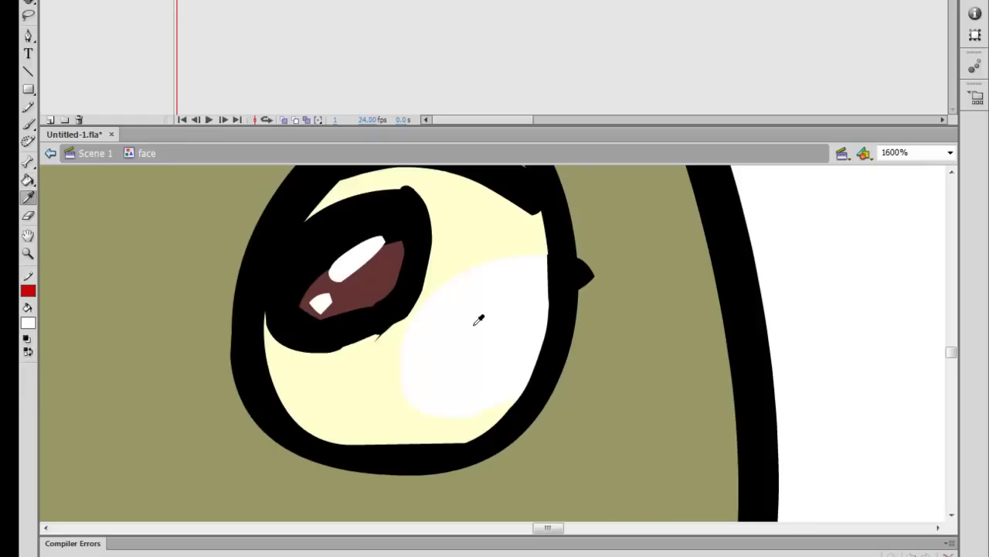
click(474, 222)
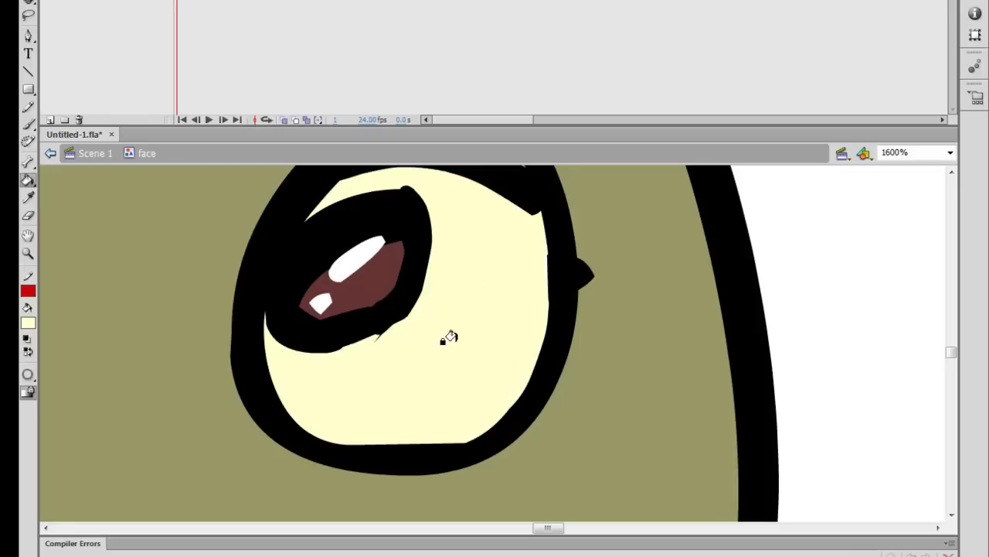
Leave the face symbol and return to Scene 1 with the whole stage in view
key(ctrl+minus)
key(ctrl+minus)
key(ctrl+minus)
key(ctrl+minus)
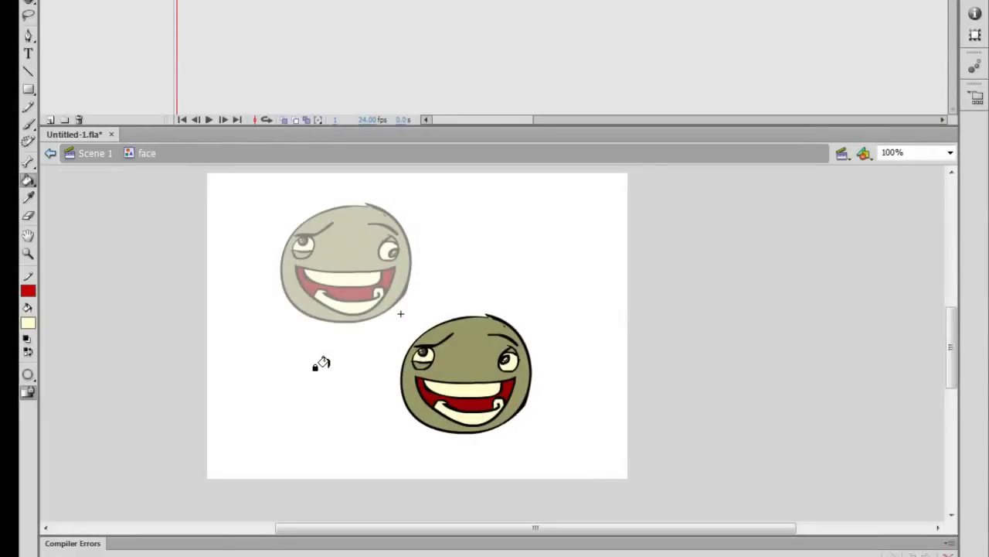
key(v)
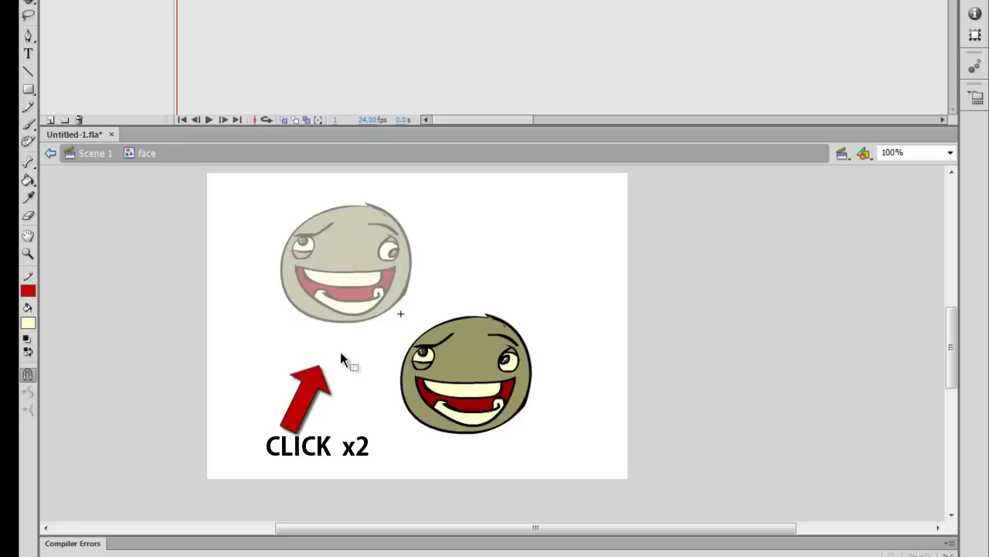
double_click(341, 344)
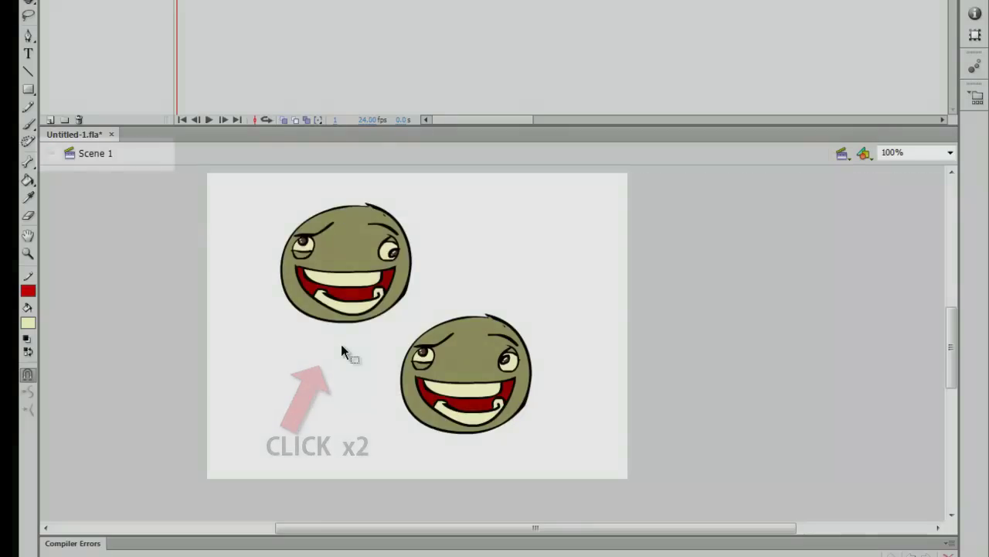
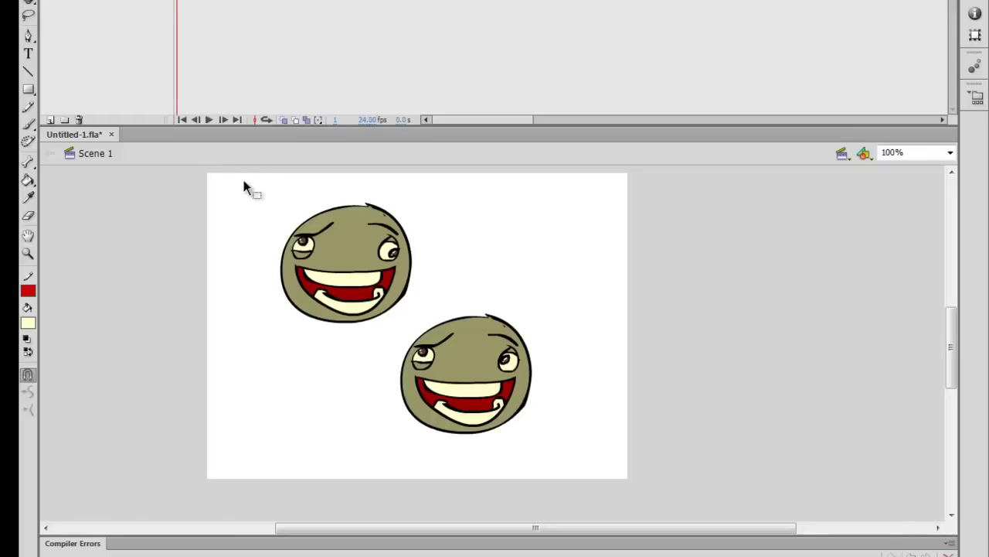
Delete the upper-left smiley and move the remaining face to the centre of the stage
drag(423, 324, 248, 178)
key(Delete)
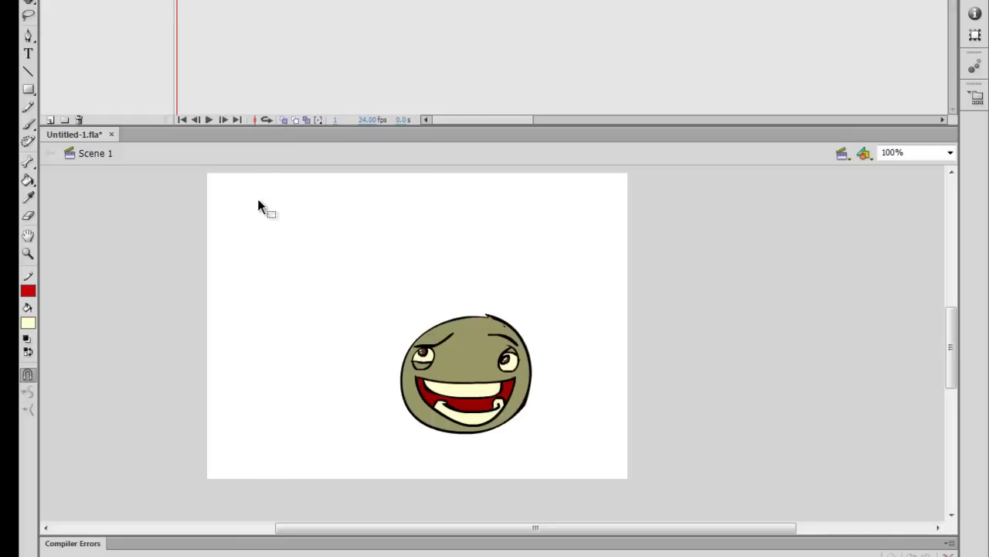
drag(455, 372, 410, 329)
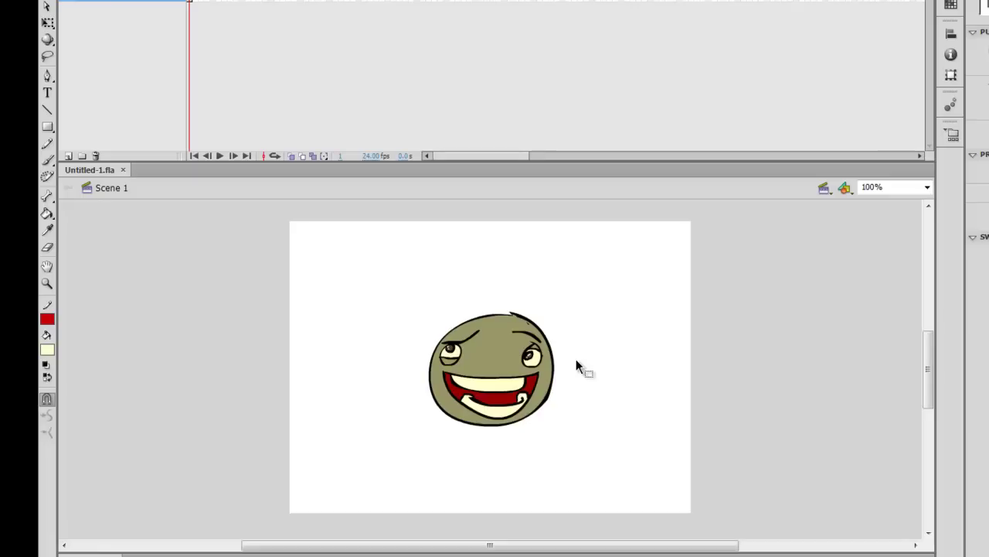
Try rotating the face about its centre with Free Transform, and reselect it to compare its registration and transformation points
click(504, 358)
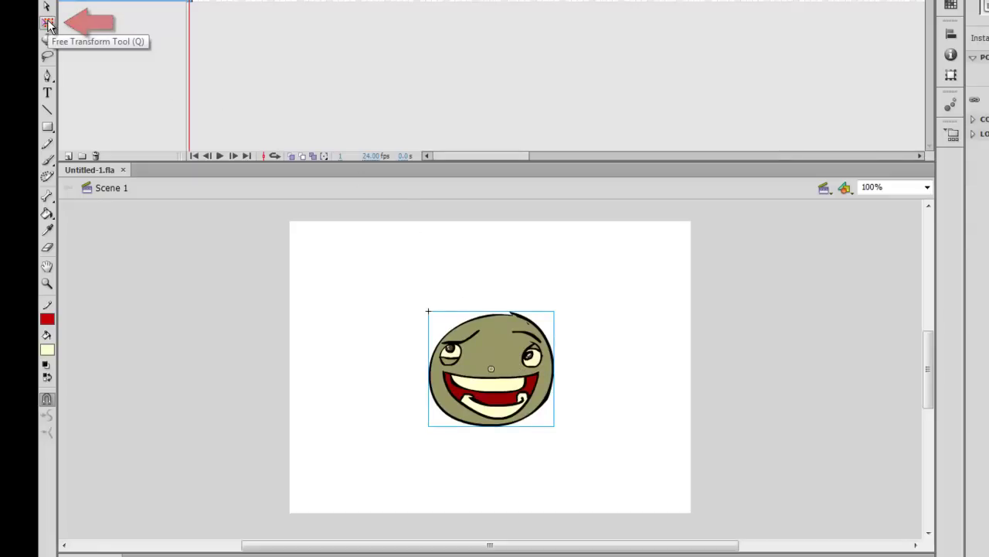
key(q)
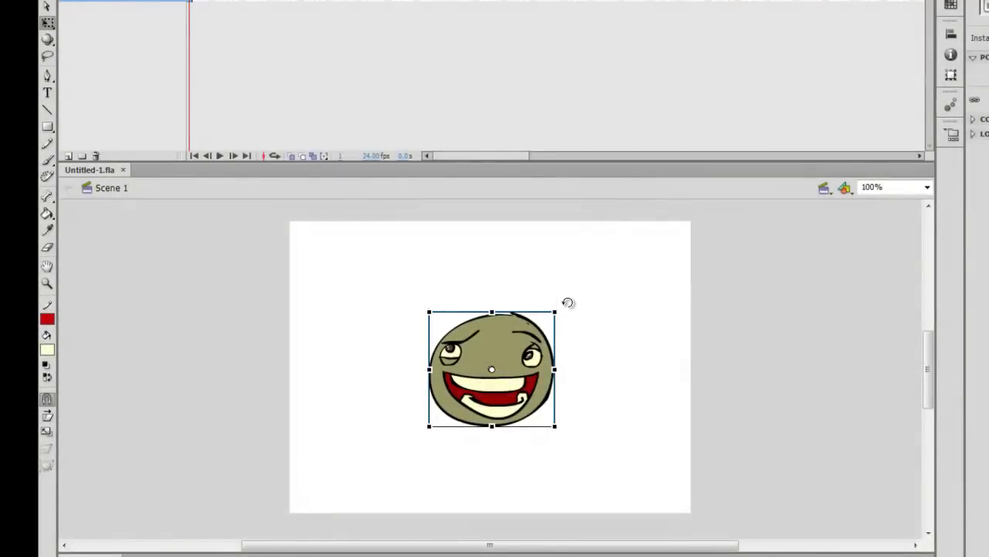
mouse_move(568, 302)
mouse_down()
mouse_move(474, 289)
mouse_move(406, 400)
mouse_move(539, 459)
mouse_move(567, 337)
mouse_move(555, 312)
mouse_up()
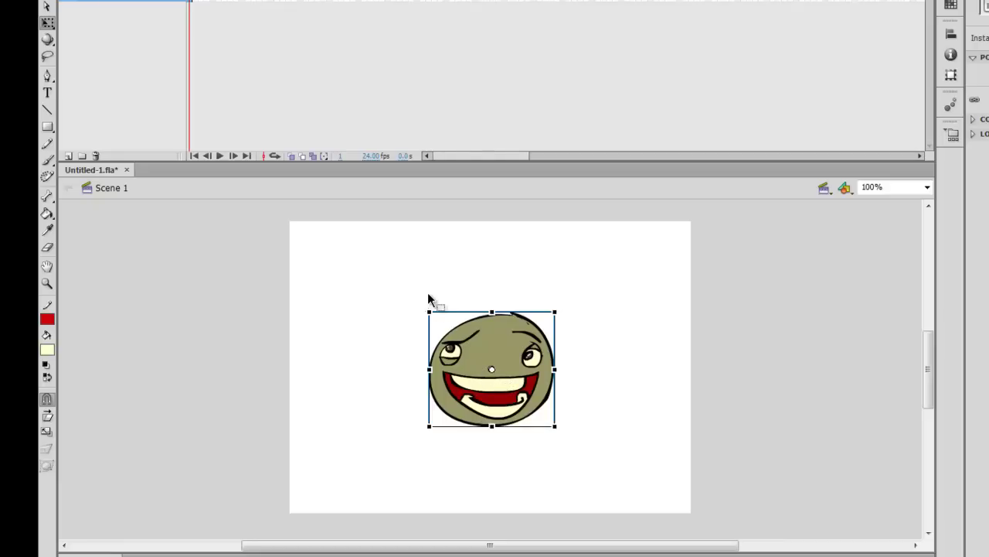
click(427, 293)
click(479, 346)
key(v)
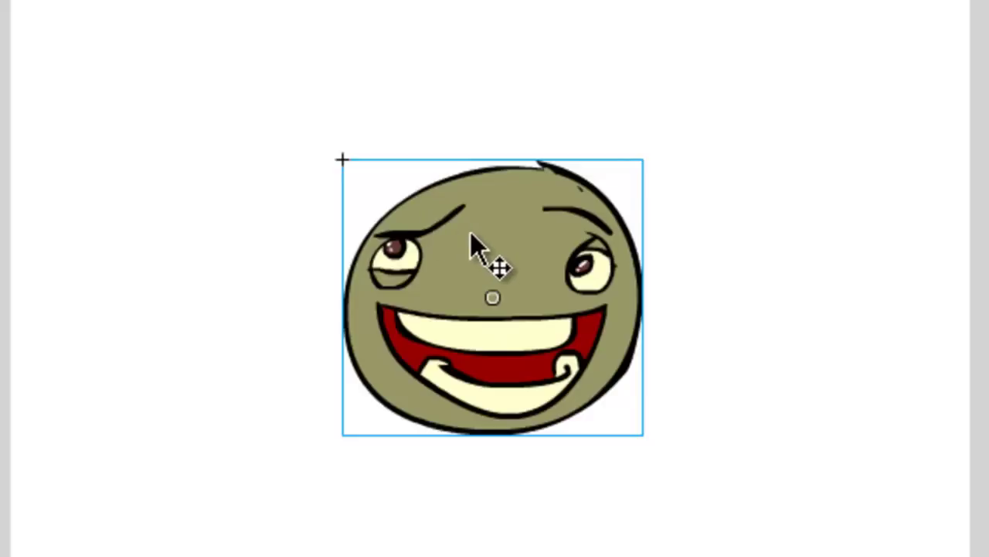
key(q)
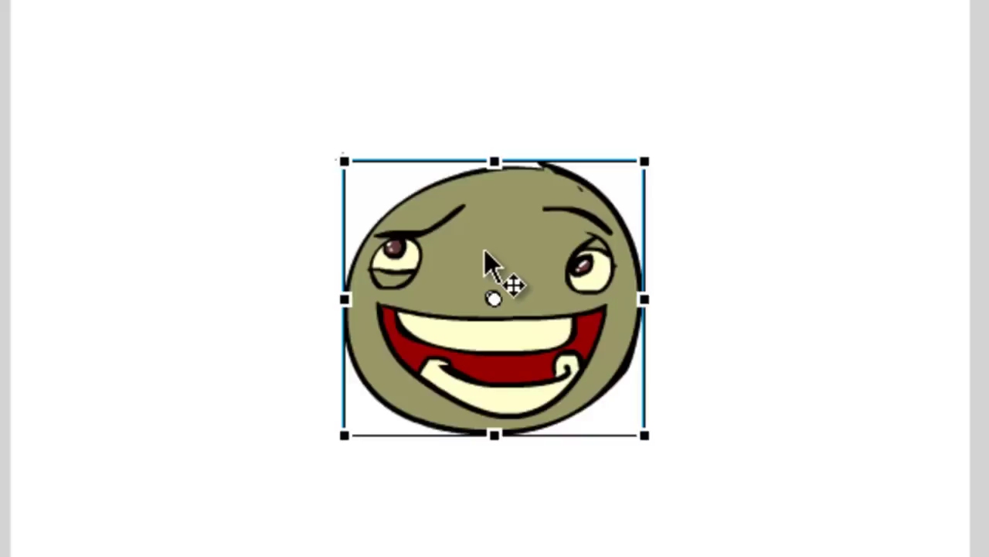
Place the face's transformation point on the registration point at its upper-left corner and try rotating about it
double_click(497, 303)
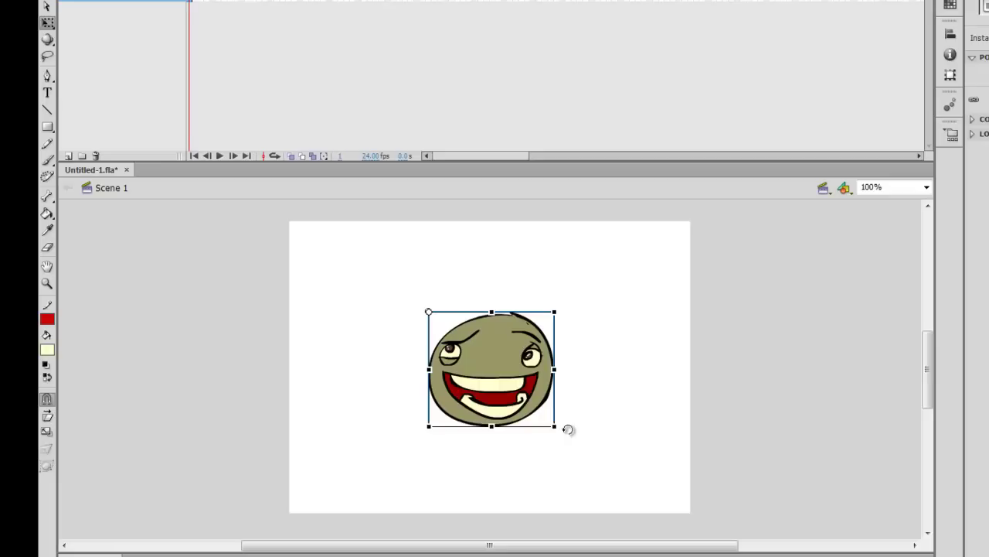
drag(568, 429, 544, 398)
mouse_move(564, 423)
mouse_down()
mouse_move(605, 387)
mouse_move(495, 248)
mouse_move(420, 378)
mouse_move(544, 420)
mouse_move(563, 413)
mouse_up()
Open the face symbol for in-place editing, try moving its olive fill alone, and undo that move
double_click(517, 341)
double_click(493, 360)
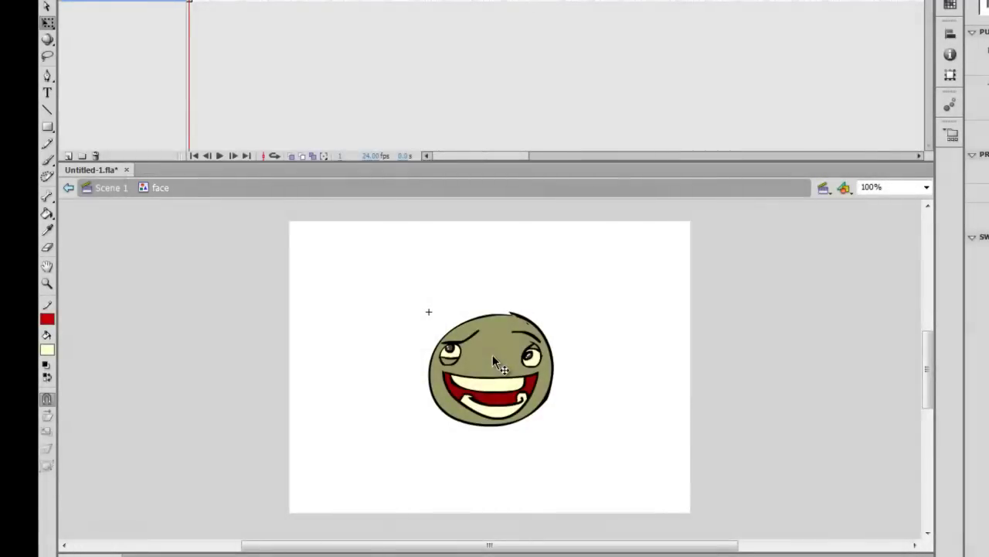
drag(492, 360, 337, 289)
key(ctrl+z)
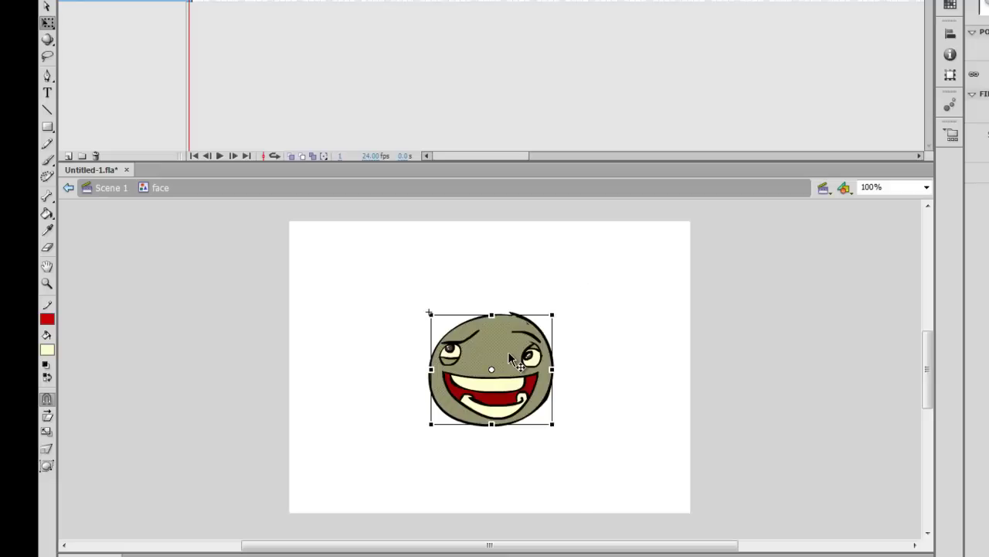
click(429, 313)
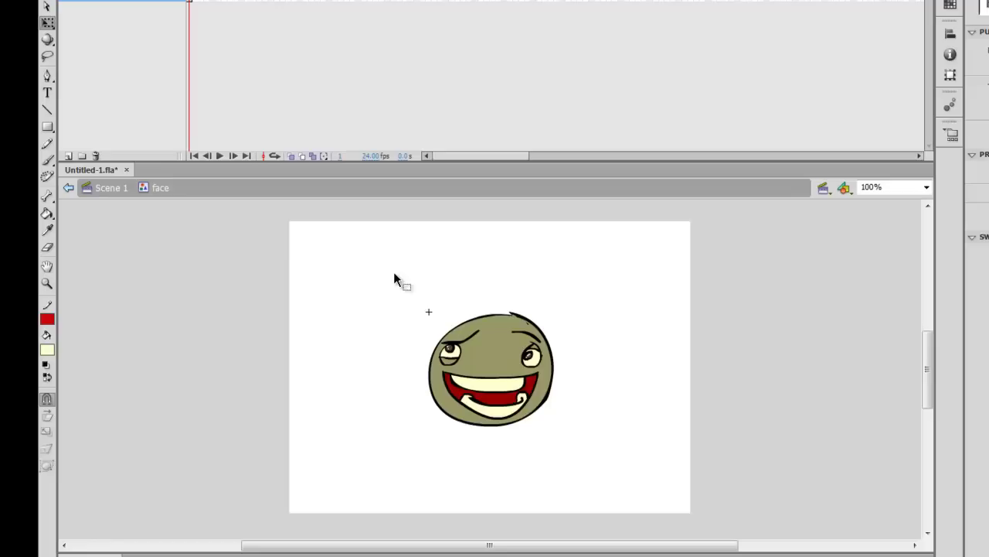
Select all artwork inside the symbol, centre it on the registration point, and return to Scene 1
drag(394, 275, 596, 451)
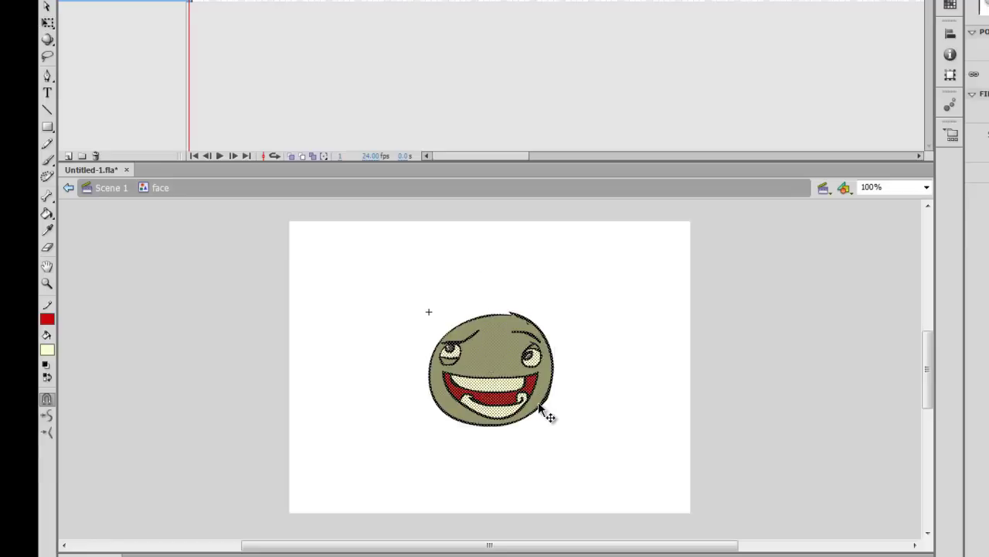
drag(540, 405, 480, 354)
key(Escape)
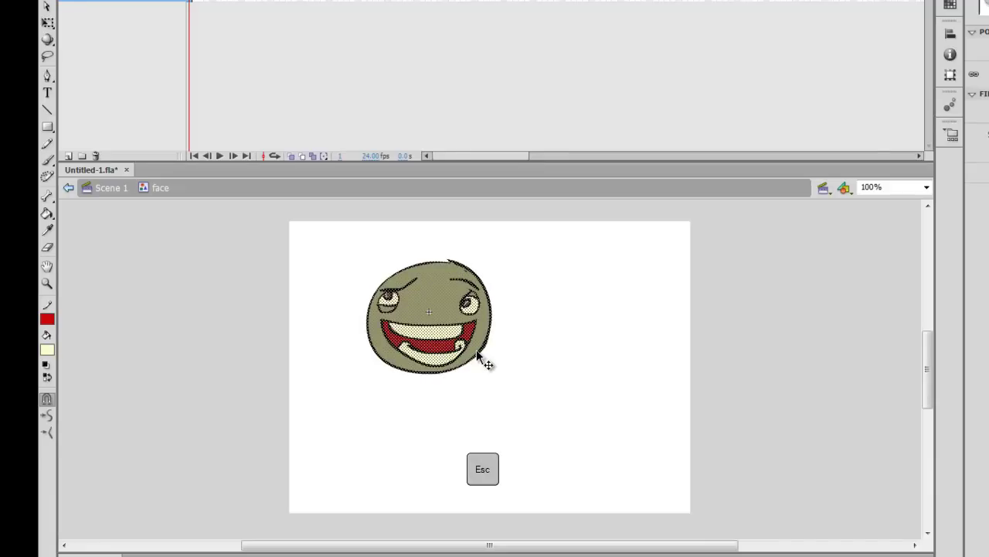
double_click(511, 412)
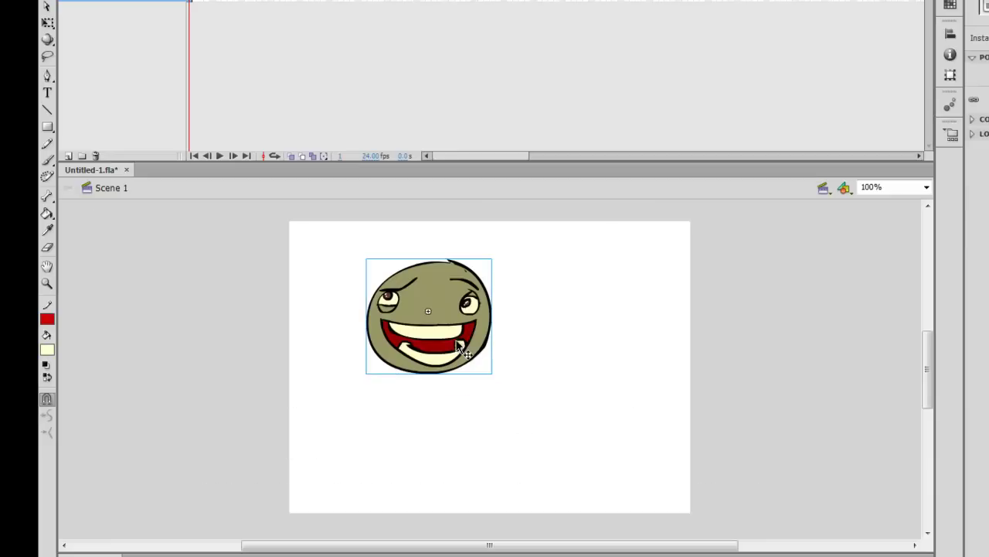
Test-rotate the face symbol about its centre, and shrink it to about half size at the stage's bottom centre
key(q)
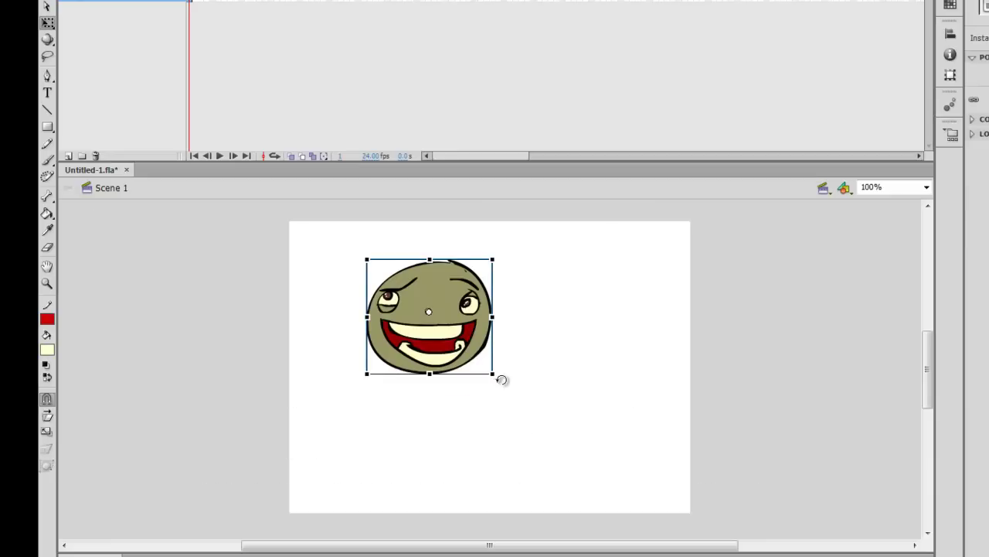
drag(502, 380, 523, 401)
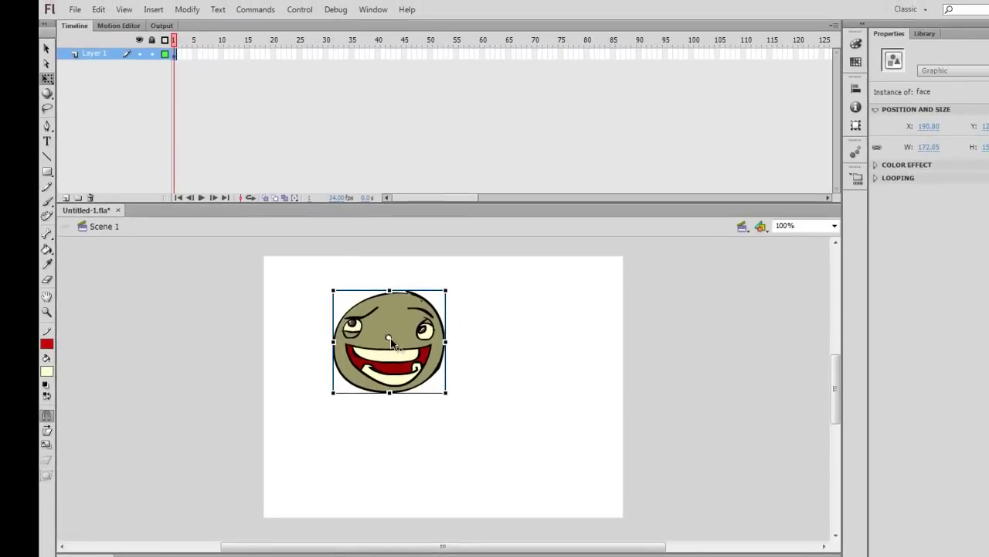
drag(394, 346, 446, 377)
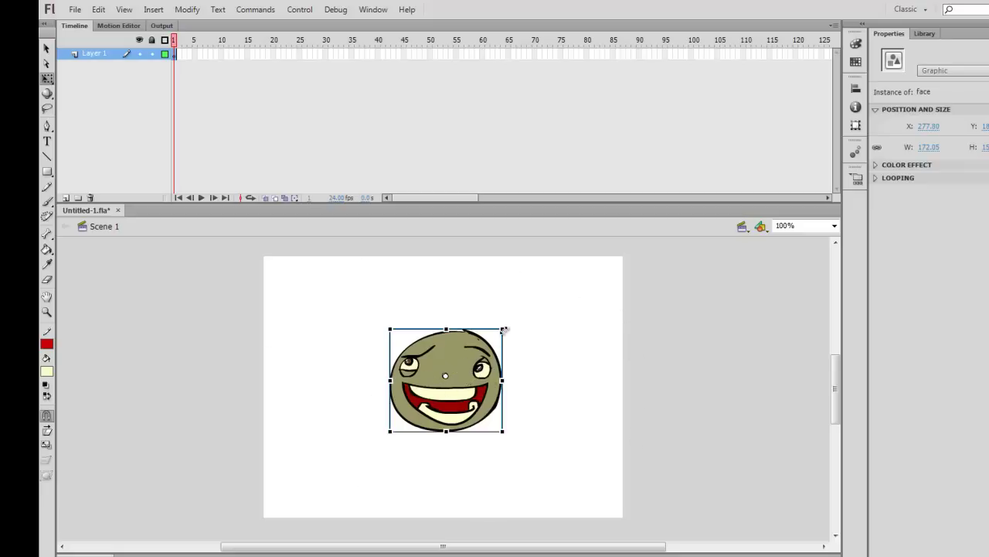
drag(503, 329, 451, 480)
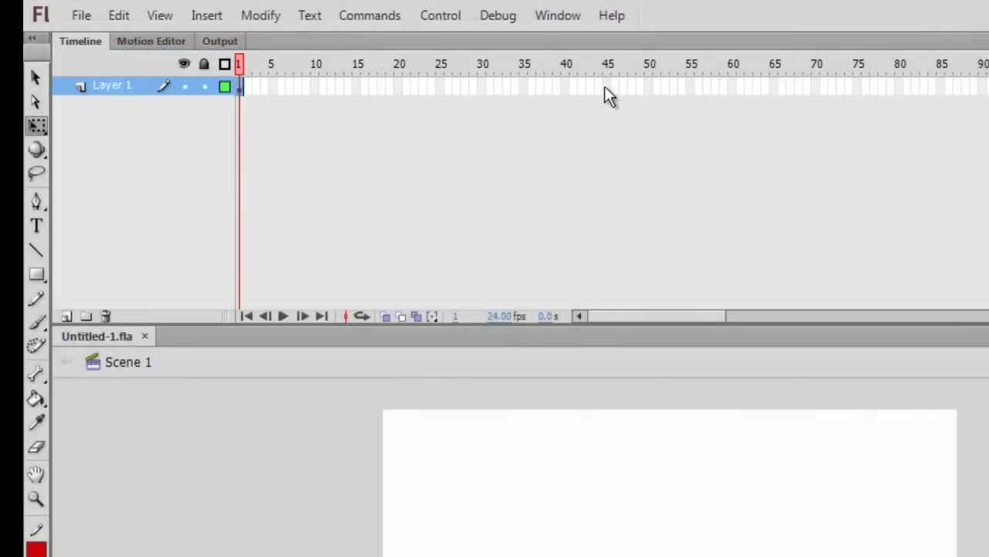
Extend Layer 1 to frame 50 with a regular frame, and check frames 1 and 50
click(650, 87)
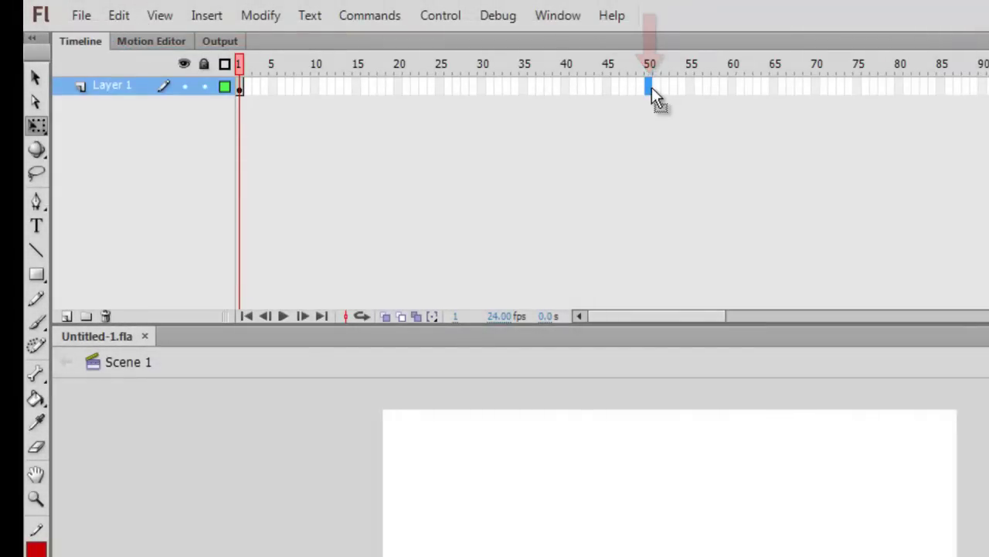
key(F5)
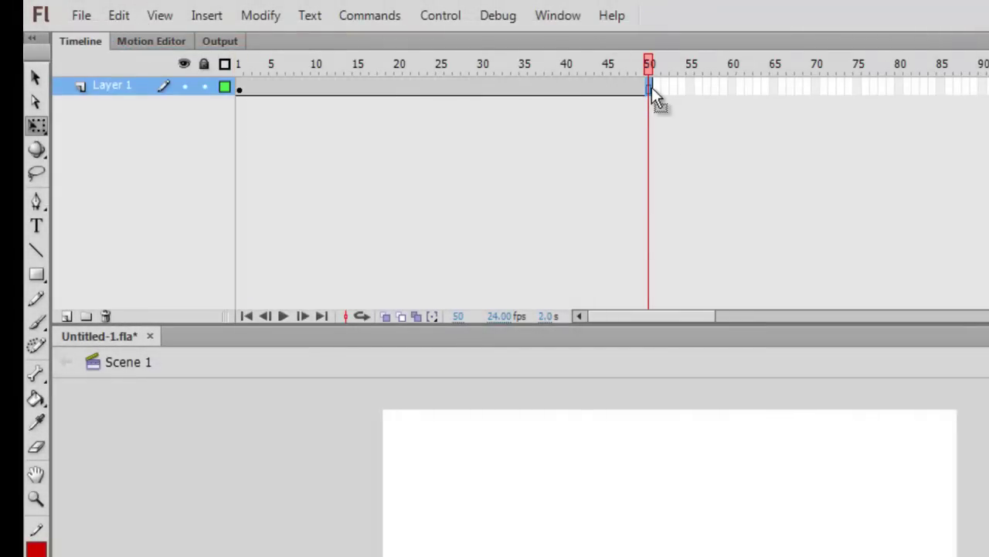
key(Return)
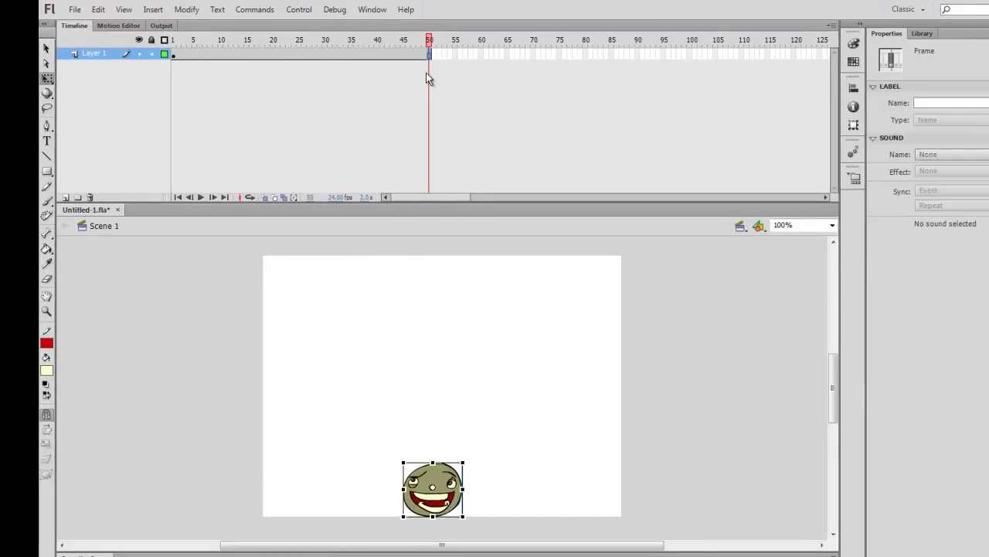
click(173, 55)
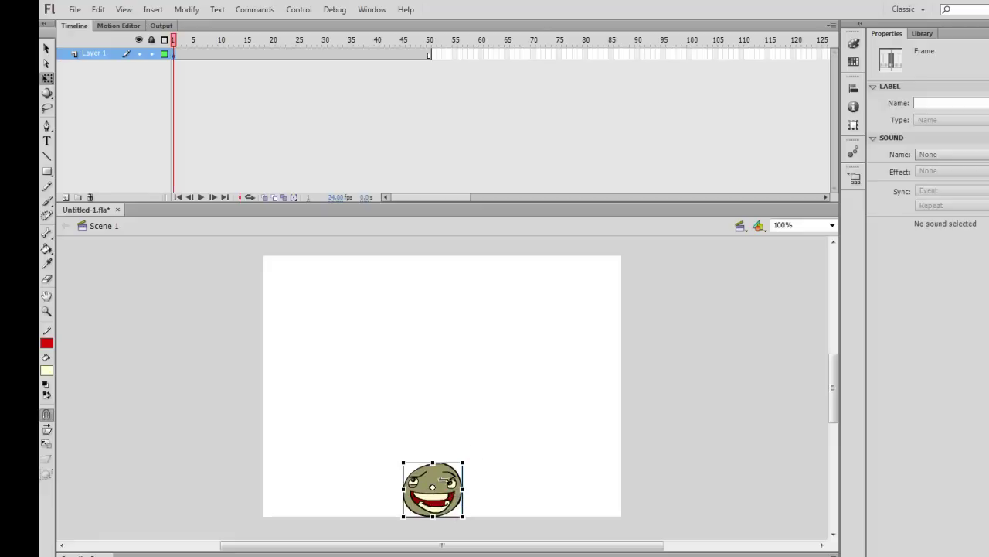
click(429, 54)
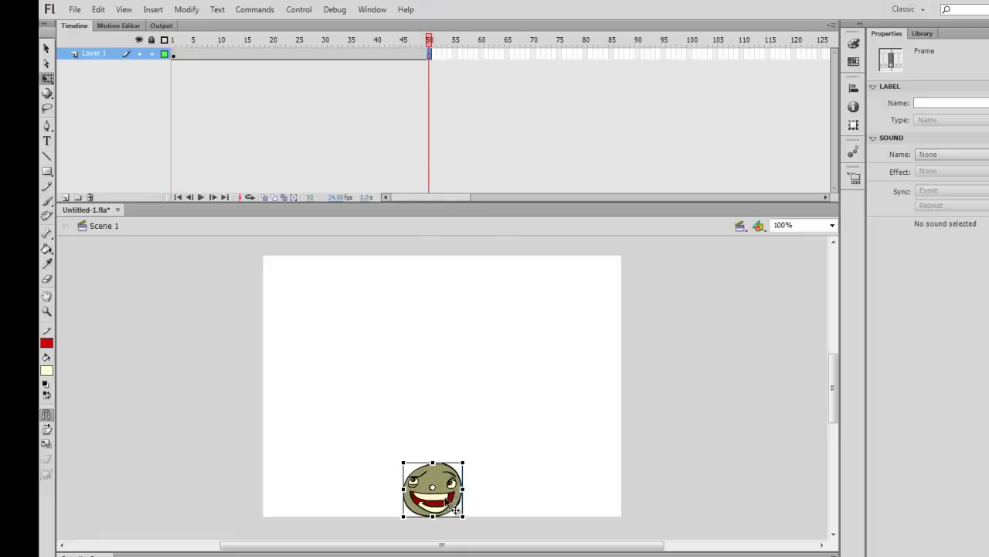
Insert keyframes at frames 50 and 25, raise the face at frame 25 to about Y 66, and play the timeline
key(F6)
click(299, 55)
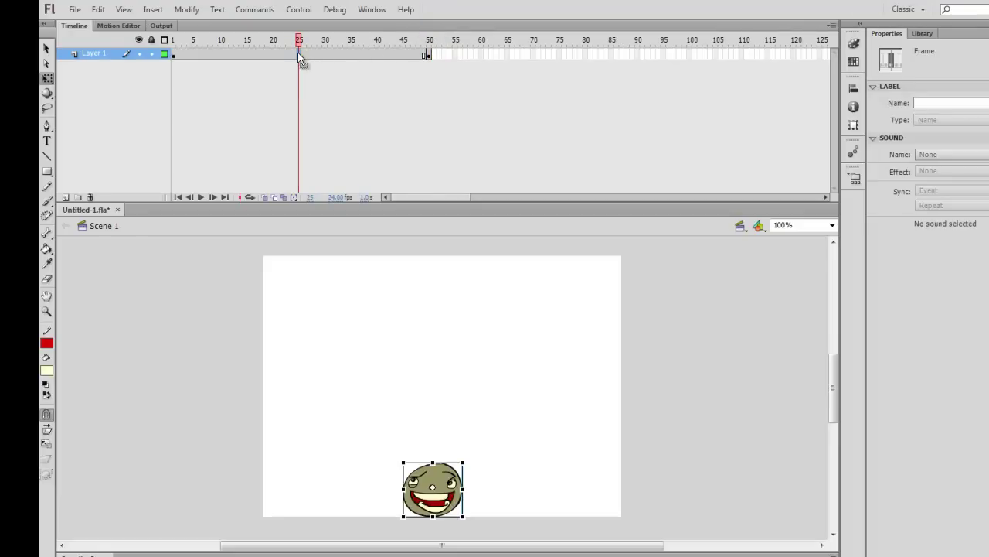
key(F6)
drag(434, 484, 431, 296)
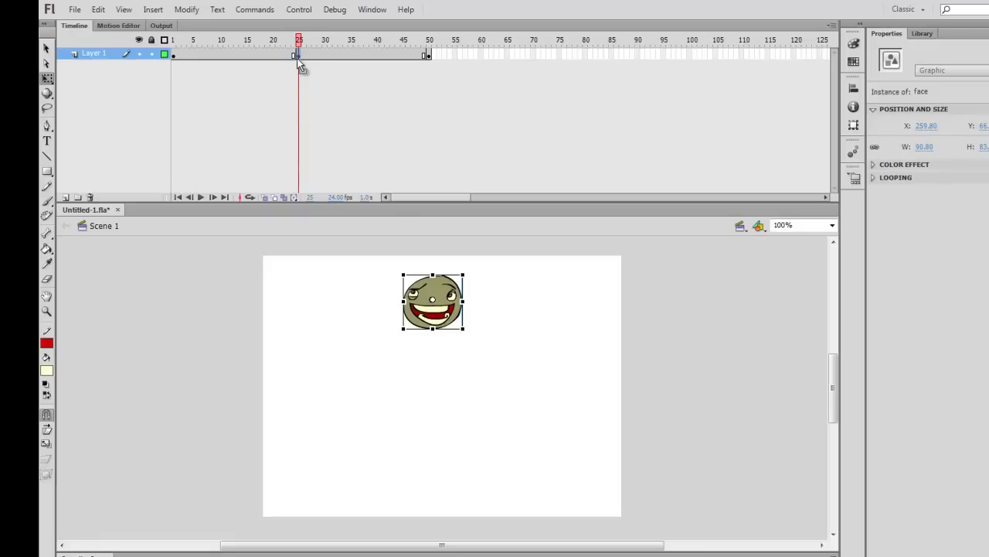
key(Return)
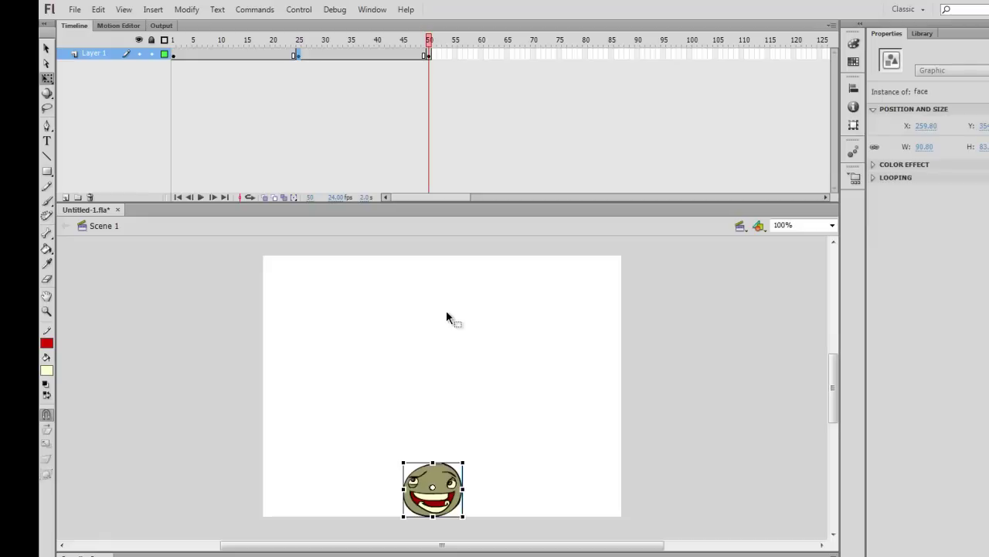
click(446, 310)
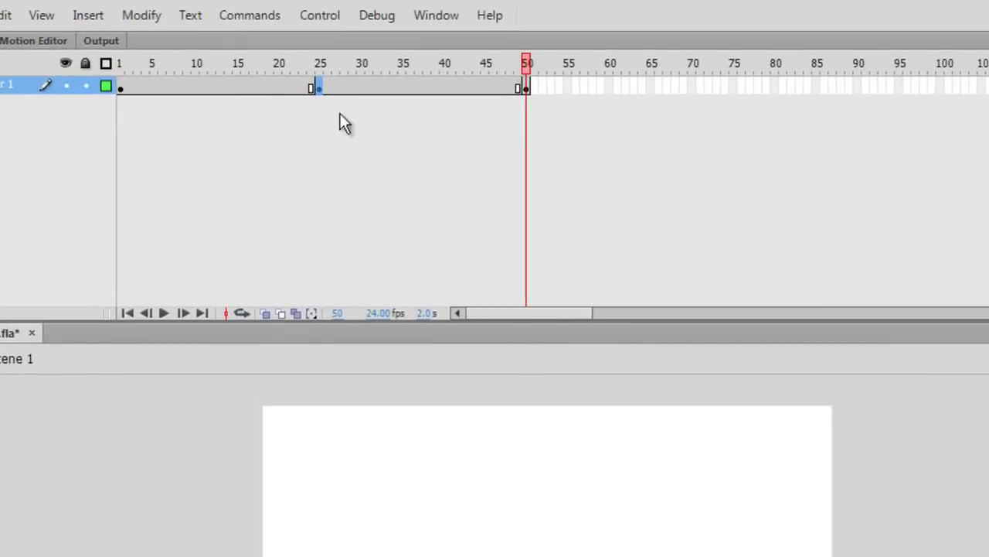
Create classic tweens on both spans around the frame 25 keyframe, and play the animation
drag(262, 86, 367, 86)
right_click(336, 84)
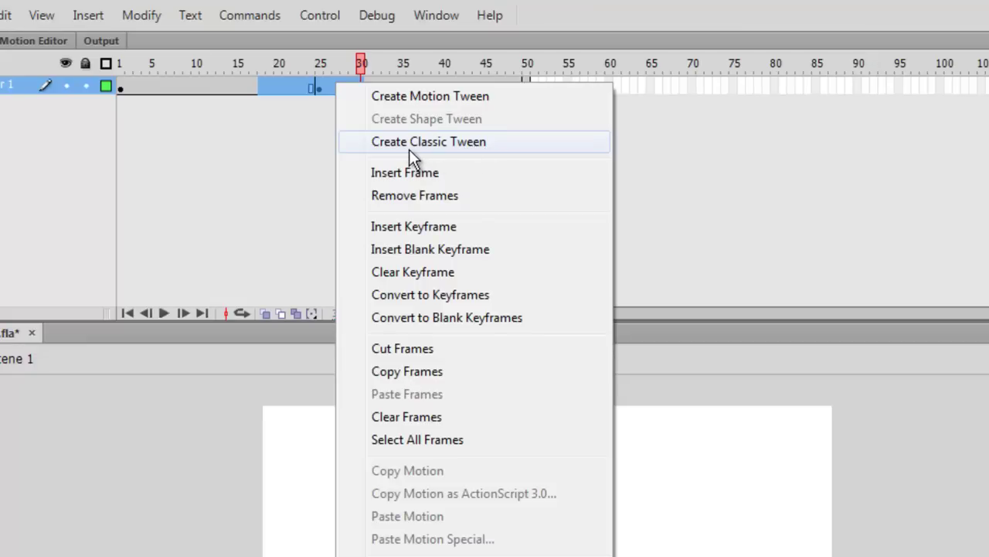
click(444, 143)
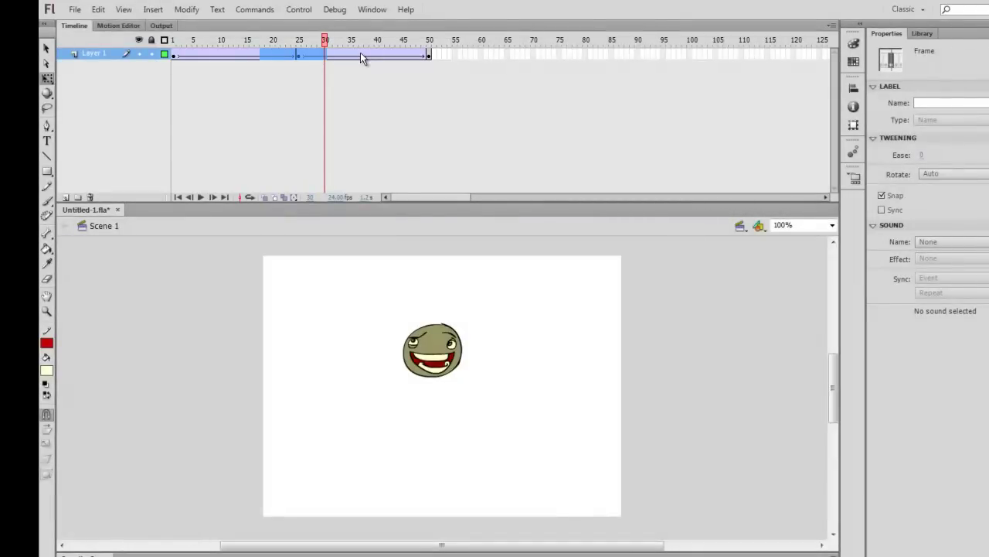
key(Return)
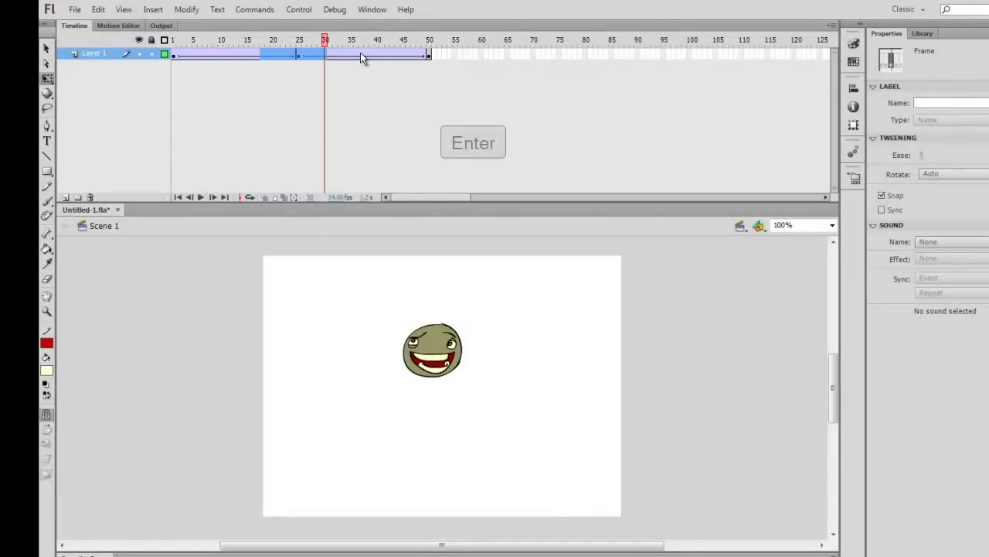
key(Return)
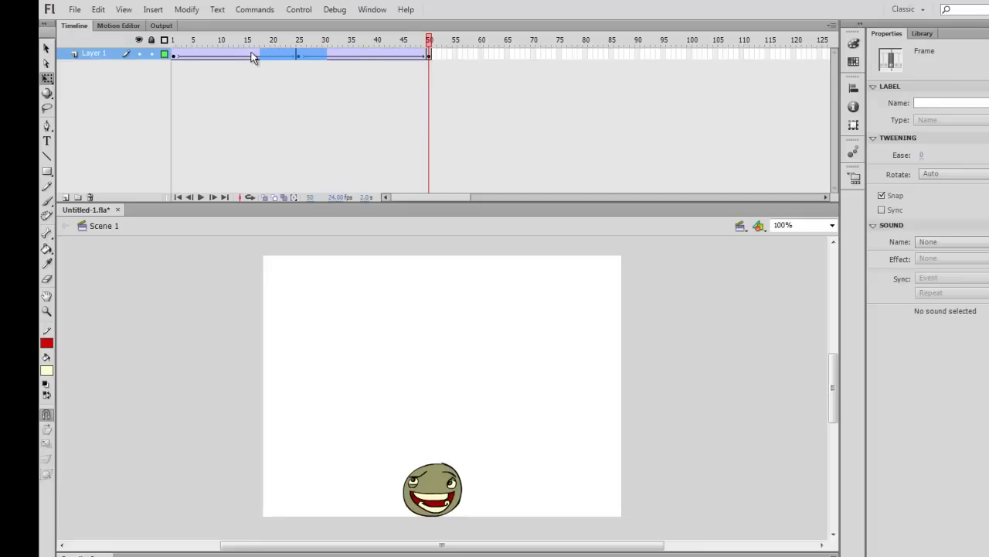
Set the first tween's ease to 100 and scrub through its frames to check the motion
click(216, 54)
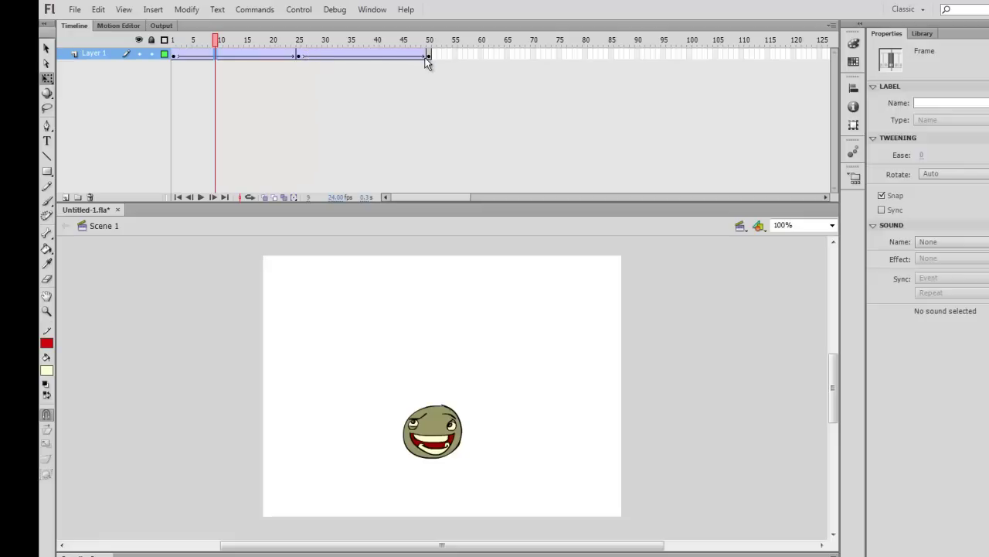
click(233, 53)
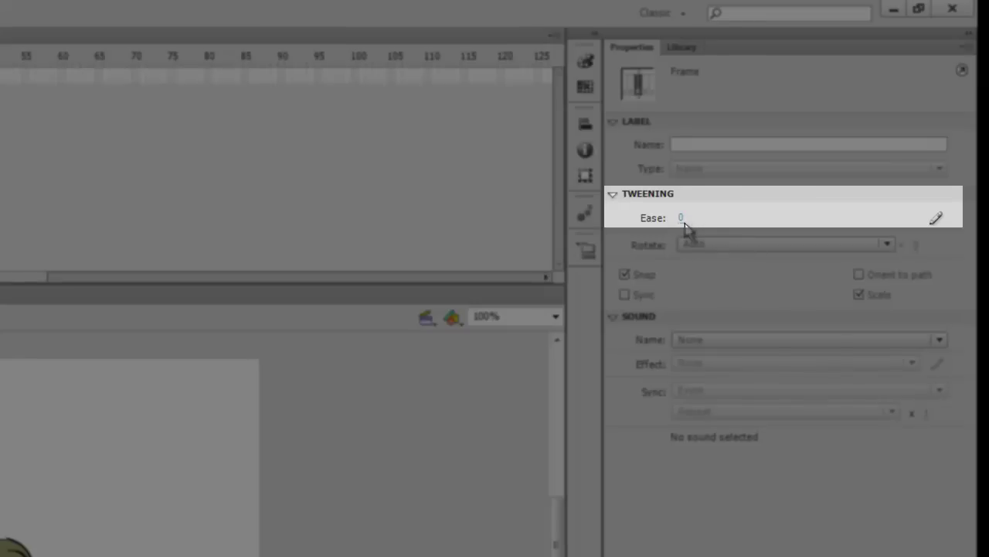
click(683, 221)
text(10)
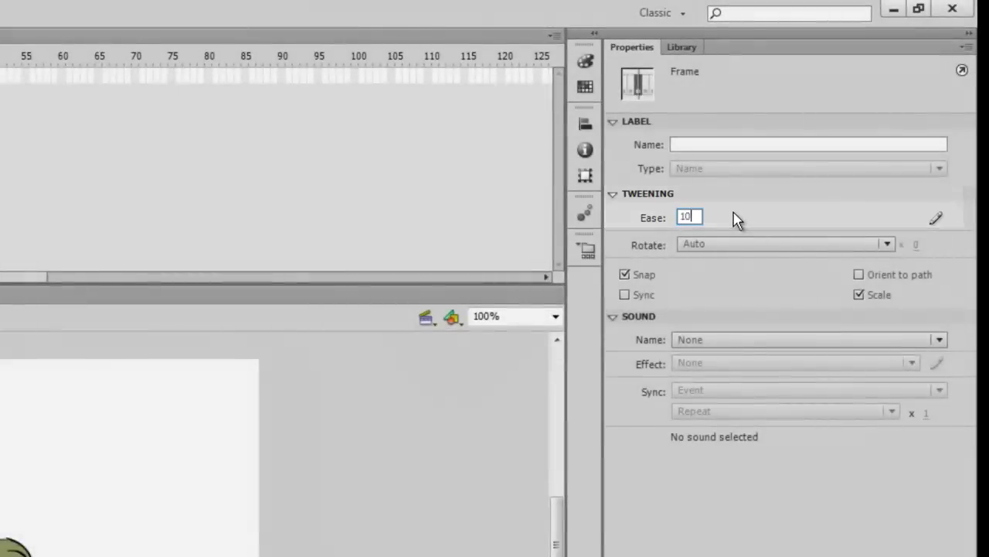
text(0)
key(Return)
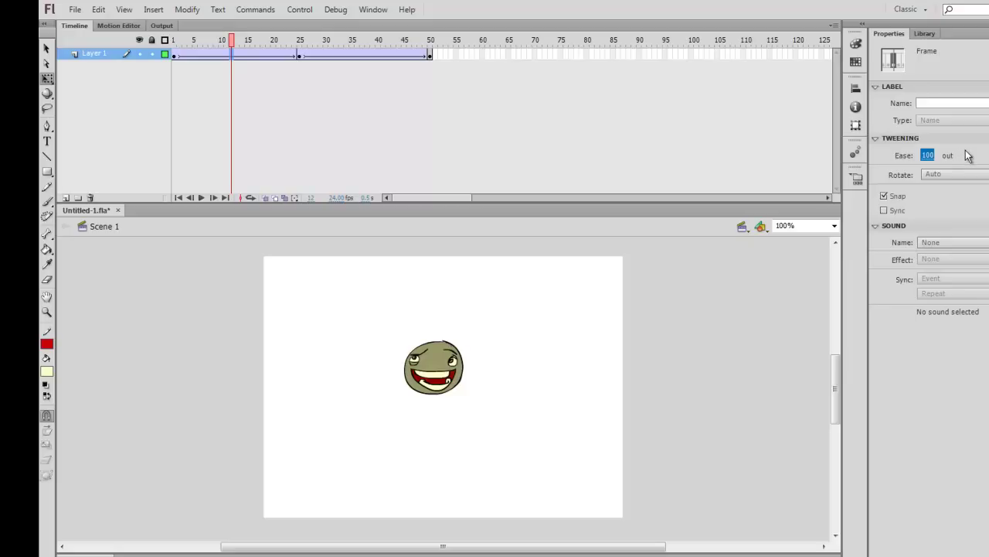
drag(230, 40, 301, 52)
Set the ease of the second tween, between frames 25 and 50, to -100
click(357, 53)
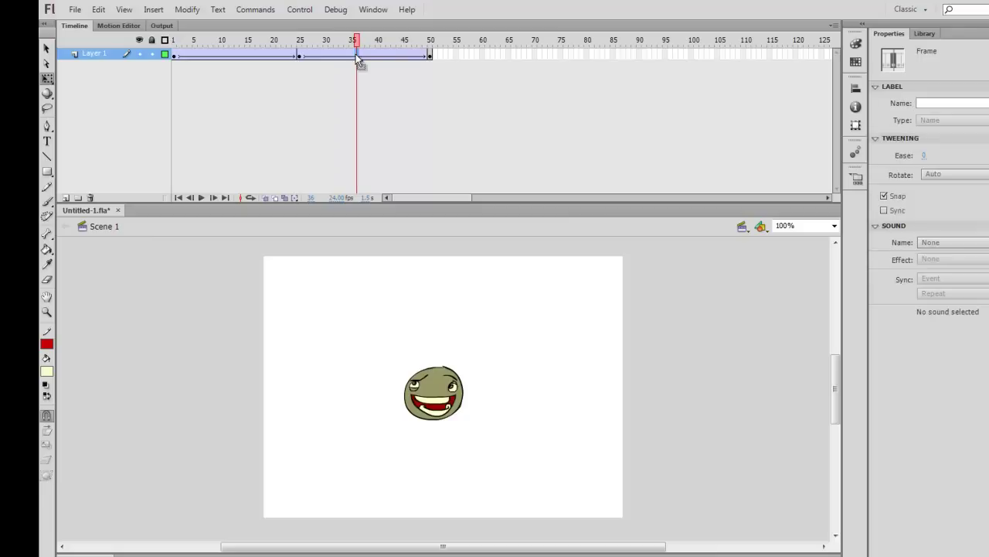
click(924, 157)
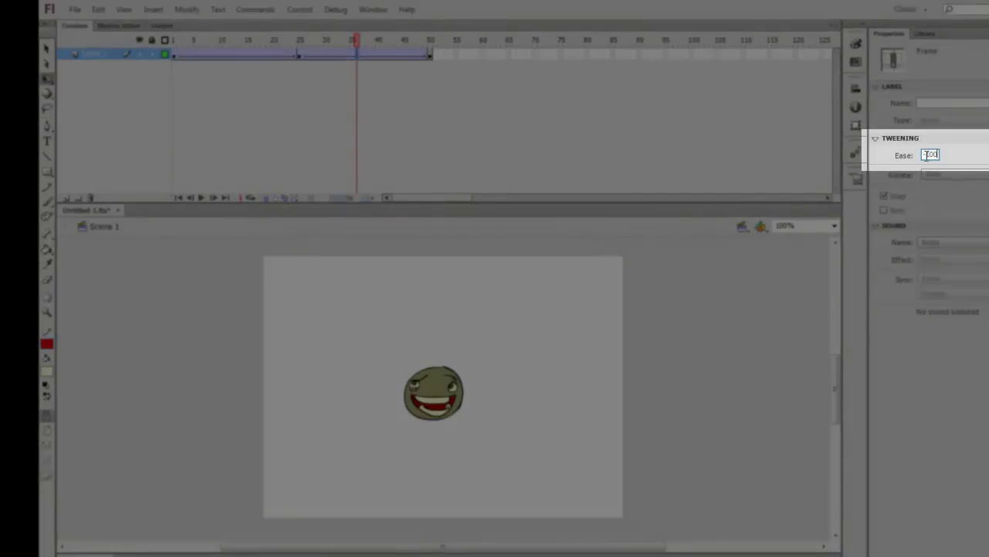
key(Return)
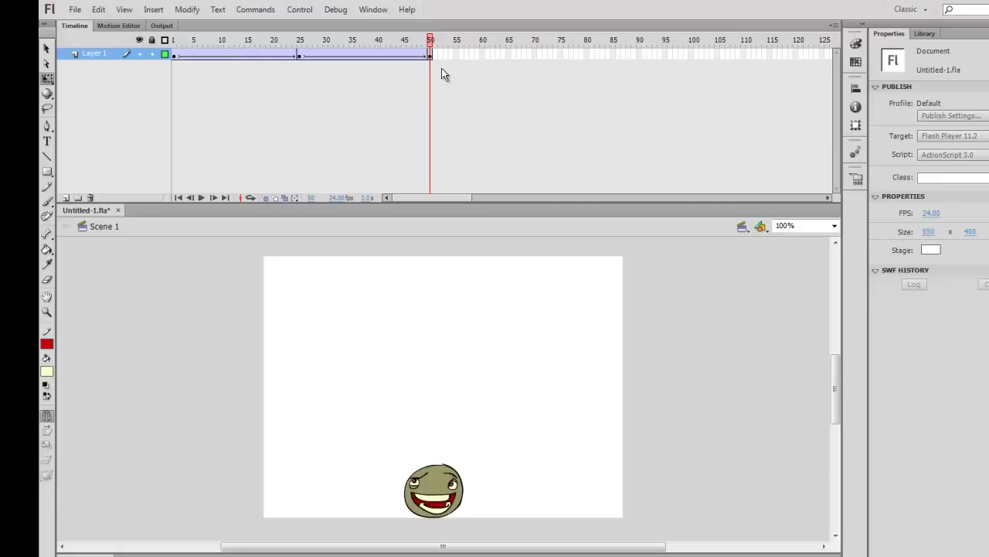
Remove five frames from the first tween so the face's top keyframe falls on frame 20
click(218, 55)
key(shift+F5)
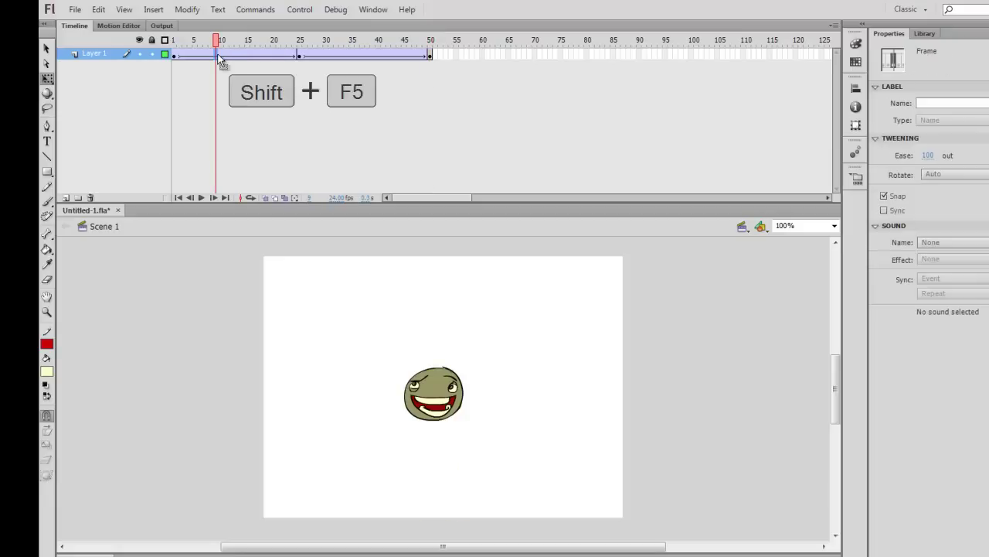
key(shift+F5)
key(shift+F5)
key(shift+F5)
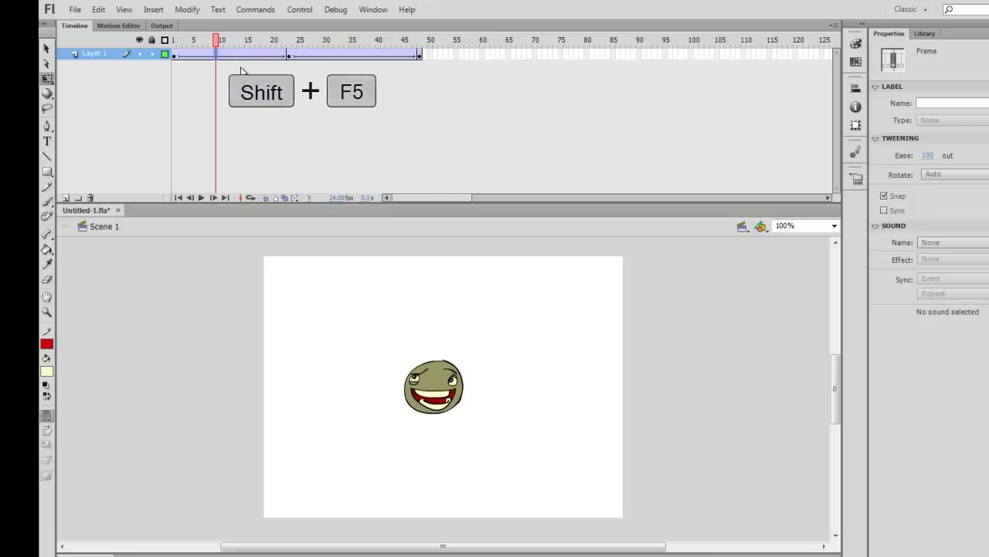
key(shift+F5)
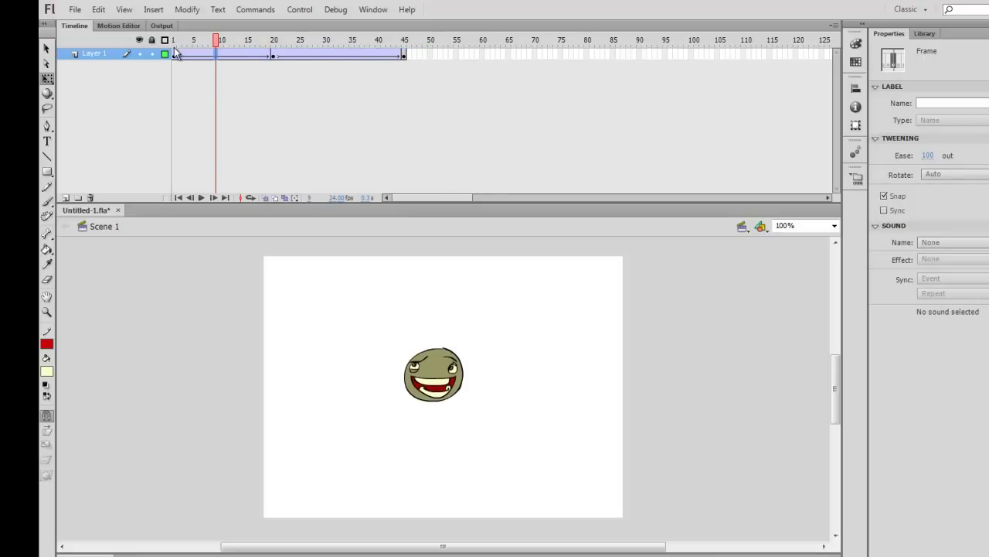
Remove five frames from the second tween so it ends at frame 40, and play the animation from frame 1
click(274, 53)
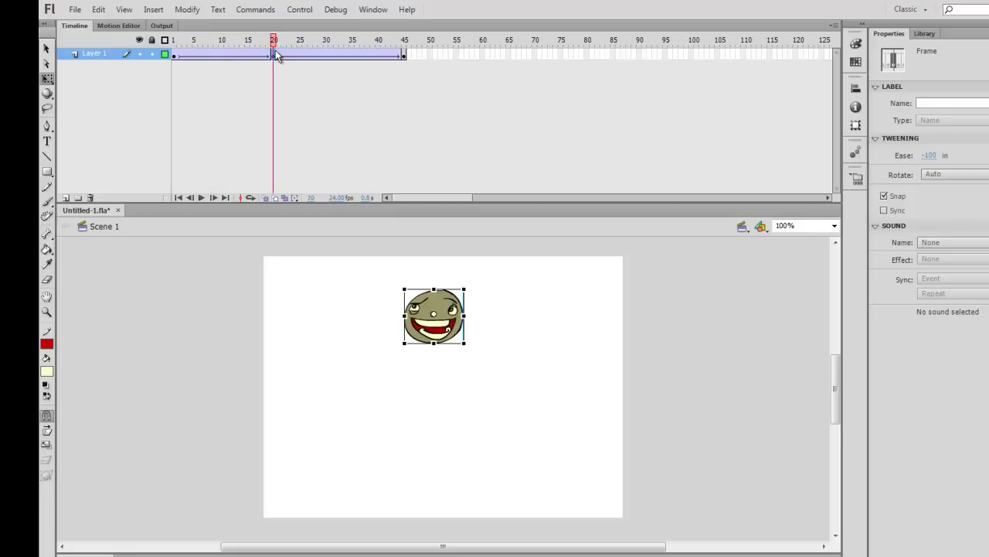
click(305, 54)
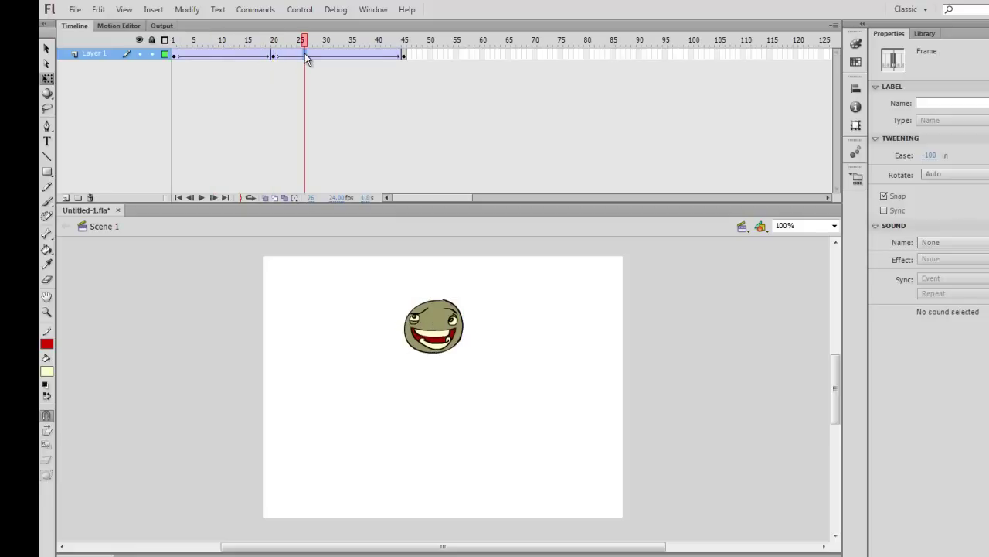
key(shift+F5)
key(shift+F5)
key(shift+F5)
key(shift+F5)
key(shift+F5)
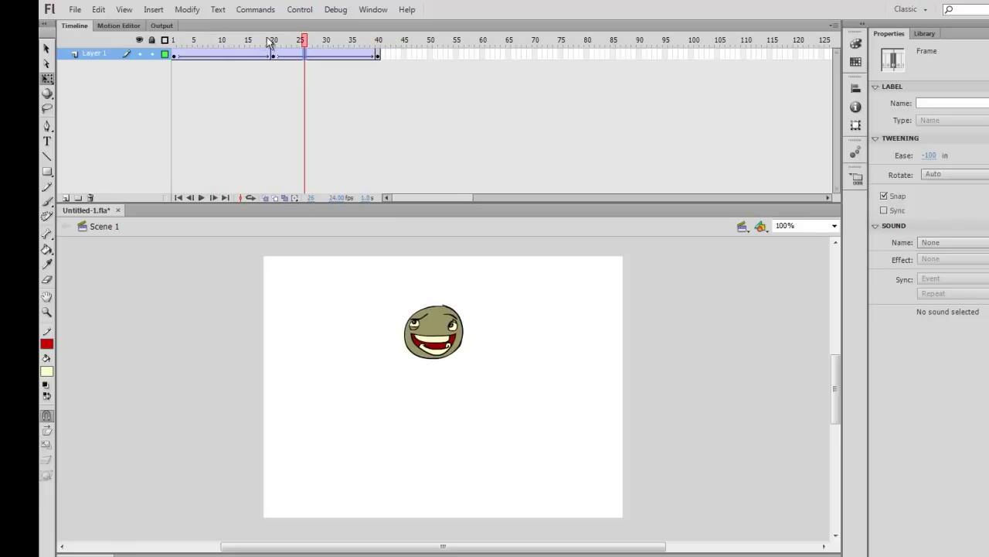
click(173, 39)
key(Return)
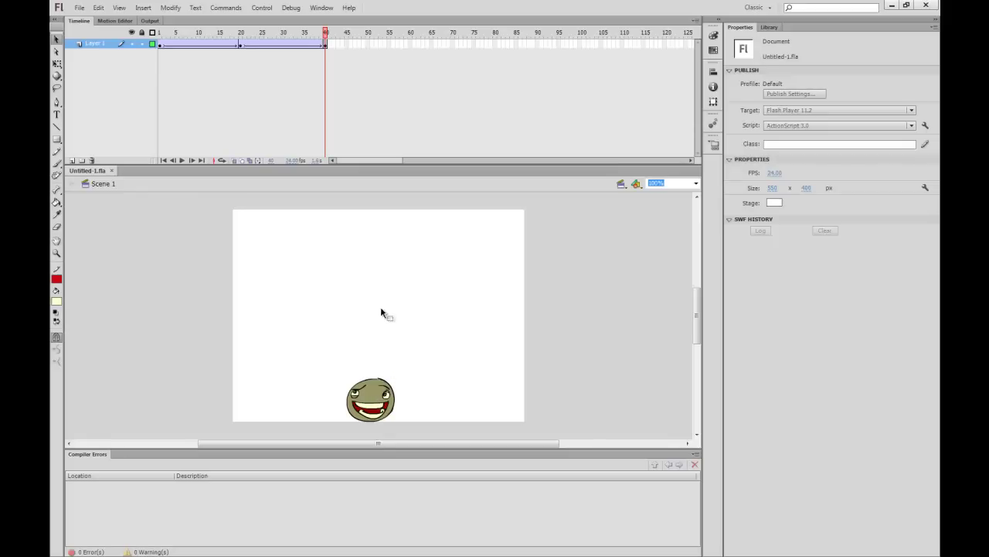
Export the animation to the Desktop as an SWF movie named faceJump
click(292, 43)
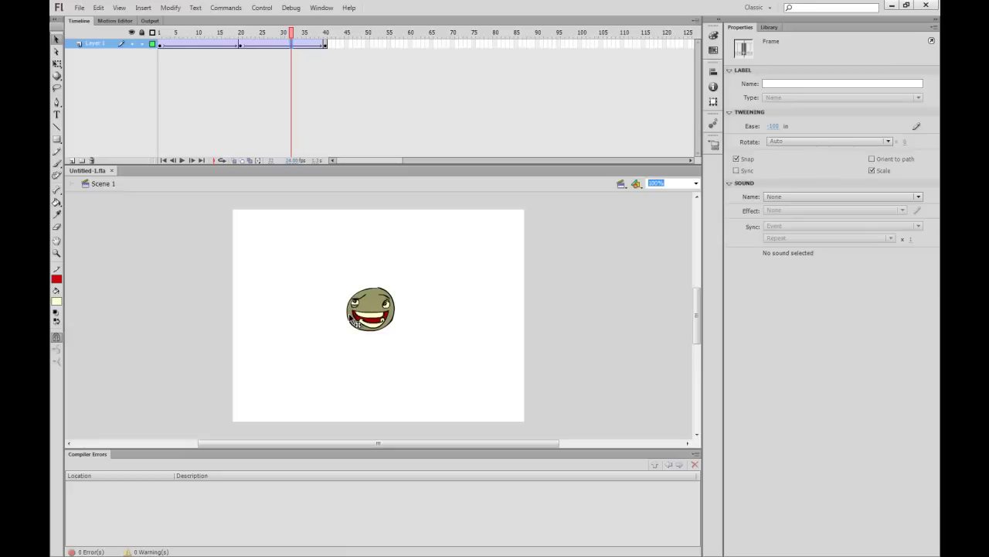
click(79, 8)
mouse_move(137, 180)
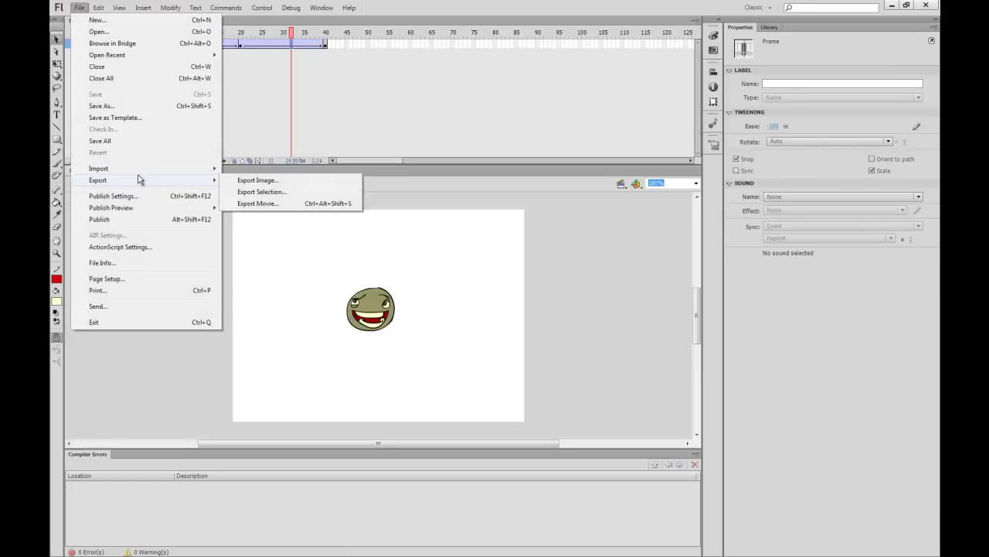
click(285, 204)
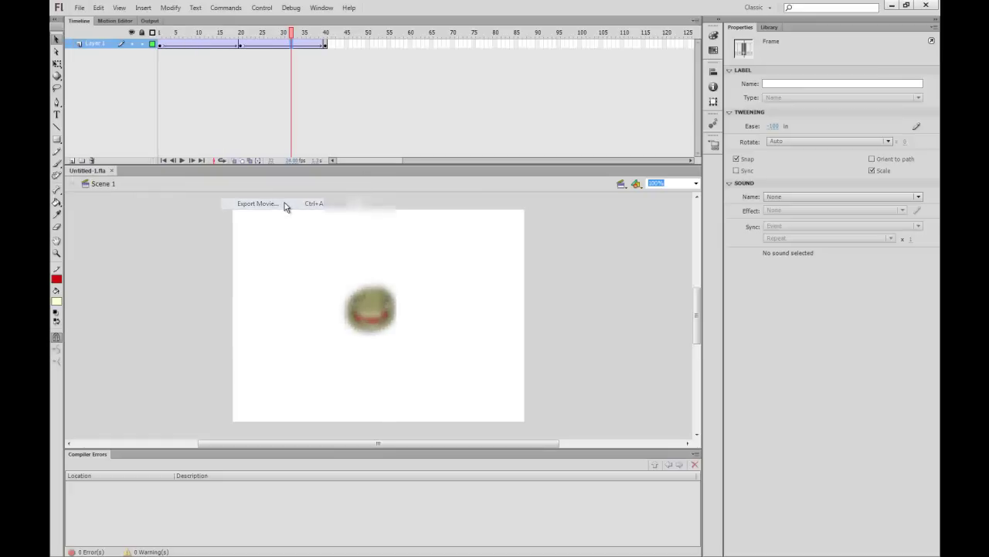
drag(401, 246, 402, 219)
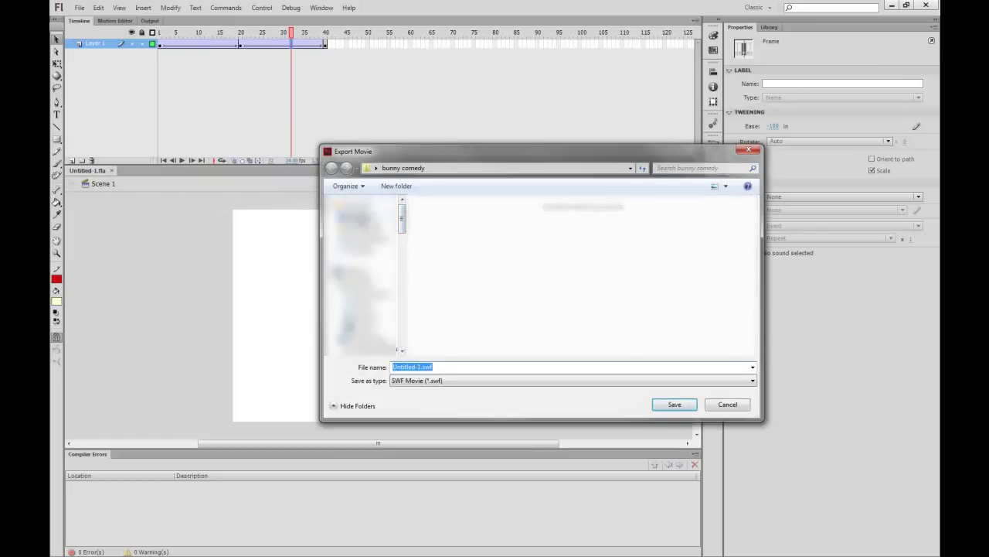
click(357, 217)
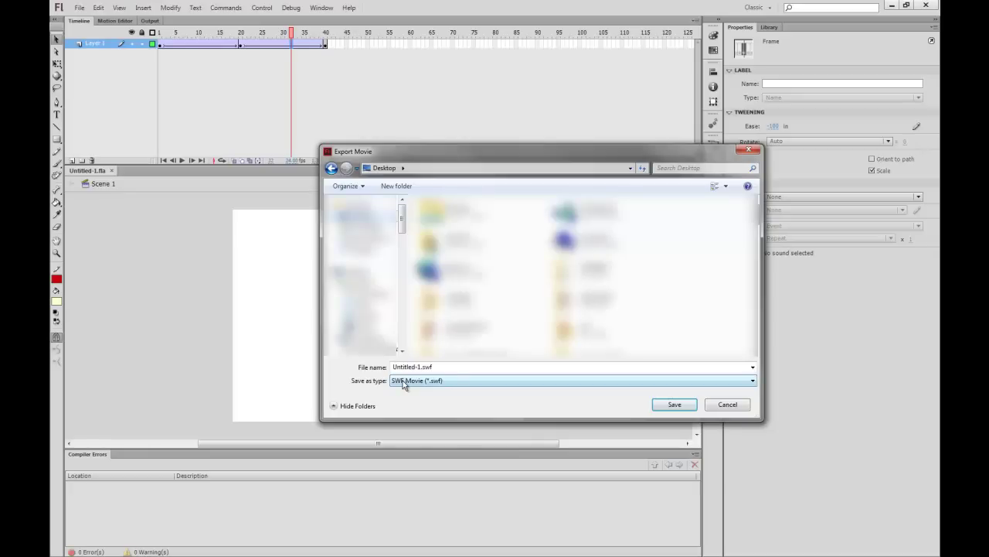
click(358, 368)
text(fa)
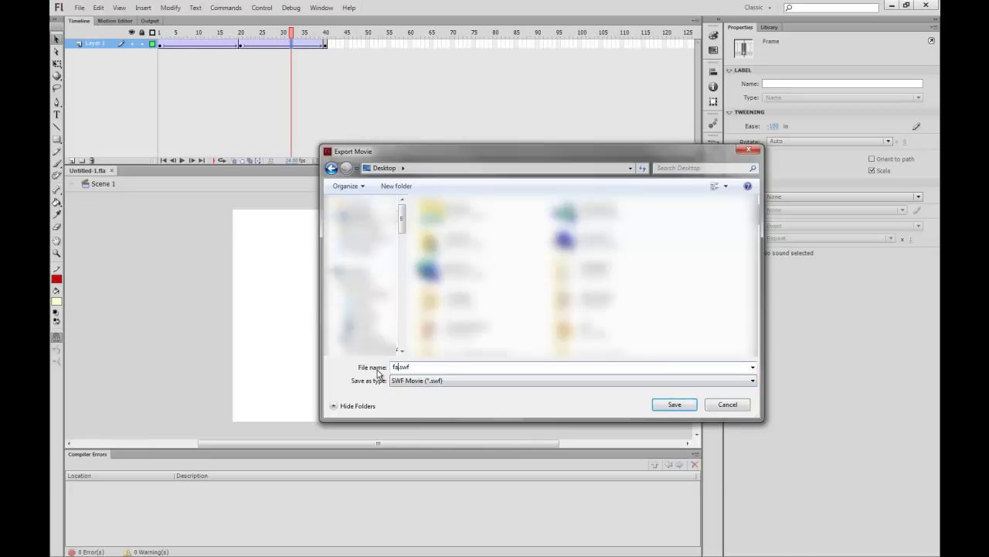
text(ceJump)
click(669, 404)
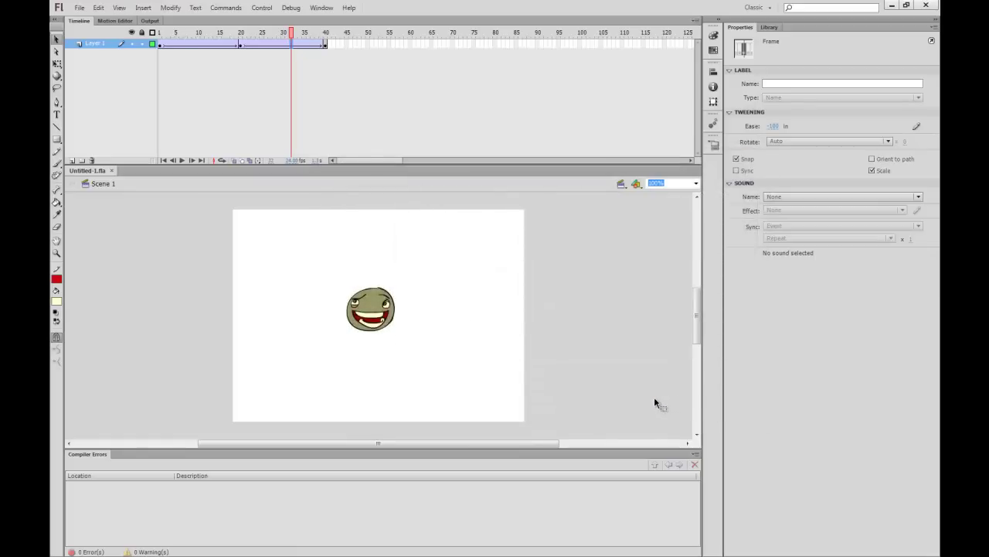
Show the desktop and open faceJump.swf in Adobe Flash Player to watch the exported animation
key(super+d)
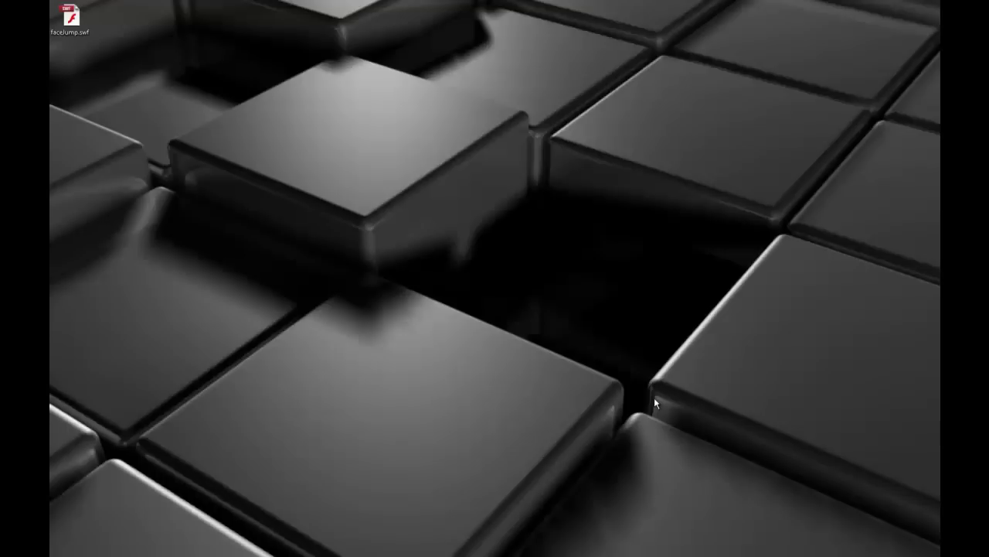
double_click(77, 31)
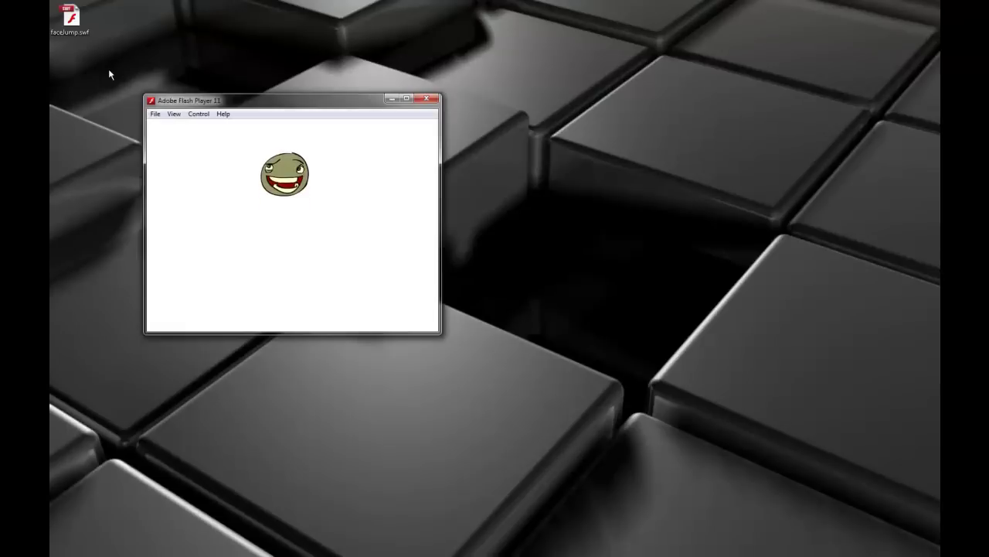